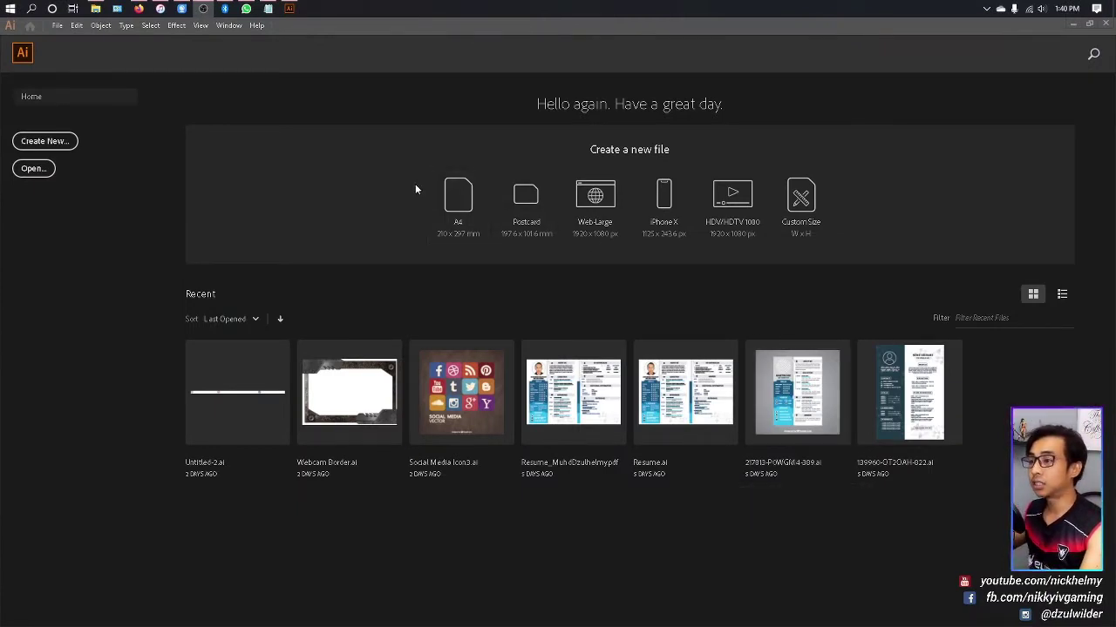
# Open the New Document dialog (A4, 297 × 210 mm) and select the Untitled-1 name
pyautogui.click(57, 26)
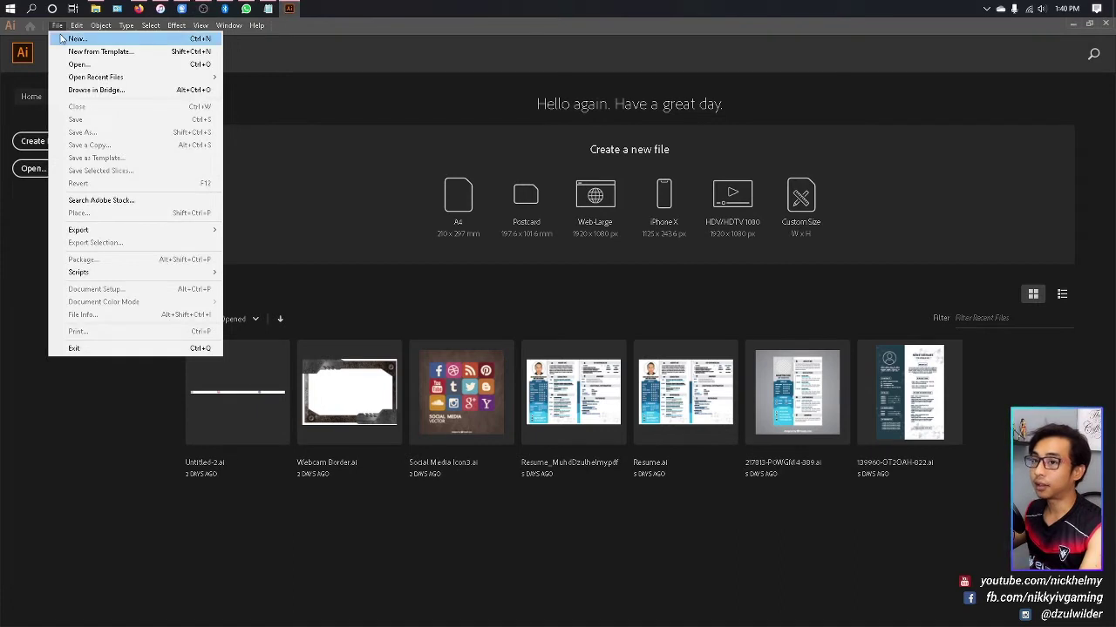
pyautogui.click(61, 36)
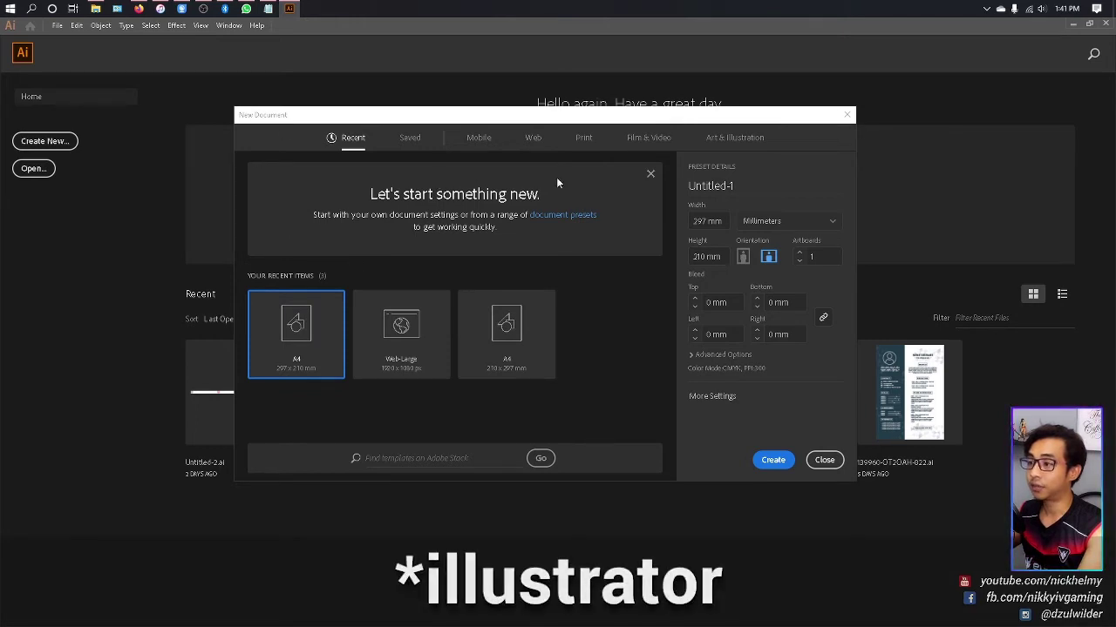
pyautogui.moveTo(735, 186); pyautogui.dragTo(672, 186)
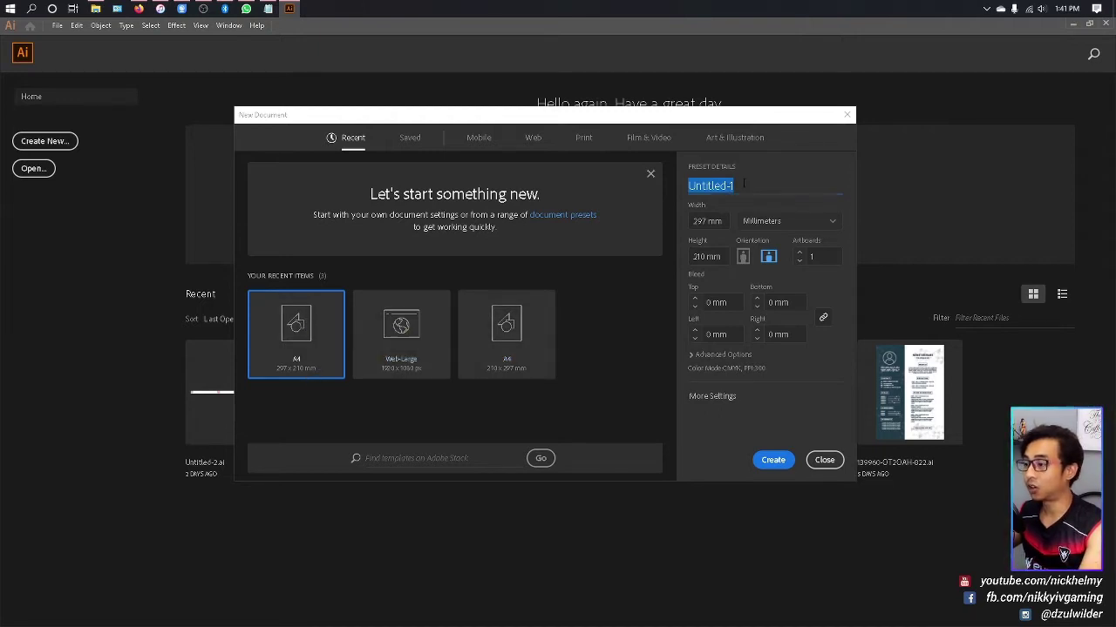
# Name the document 'vector test', keep Millimeters units, and create the landscape A4 document
pyautogui.write('vecto')
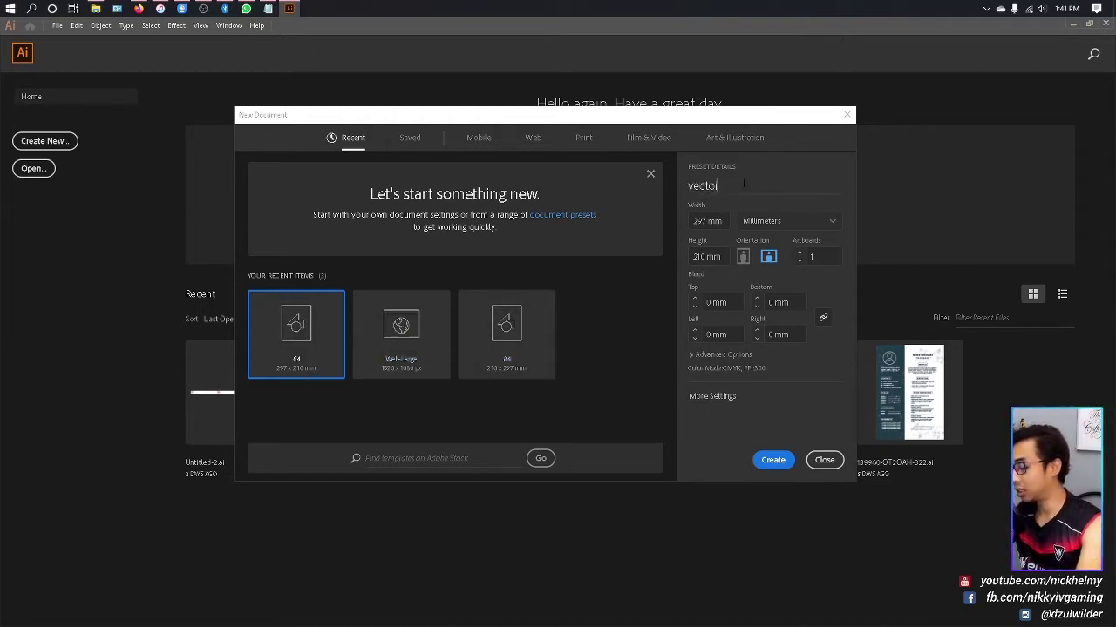
pyautogui.write('r test')
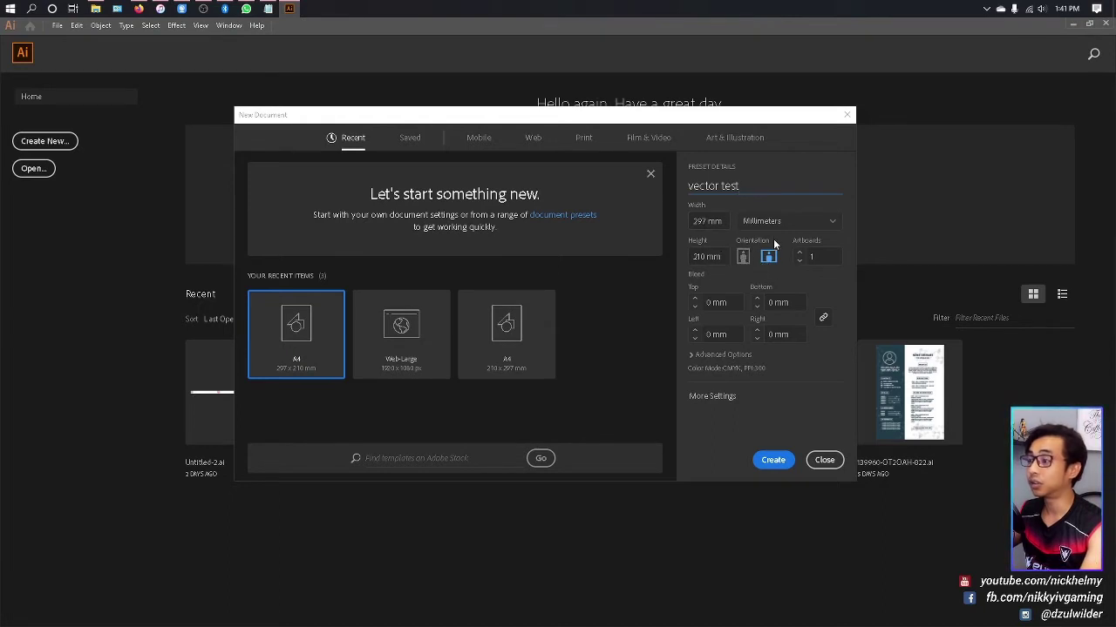
pyautogui.click(829, 223)
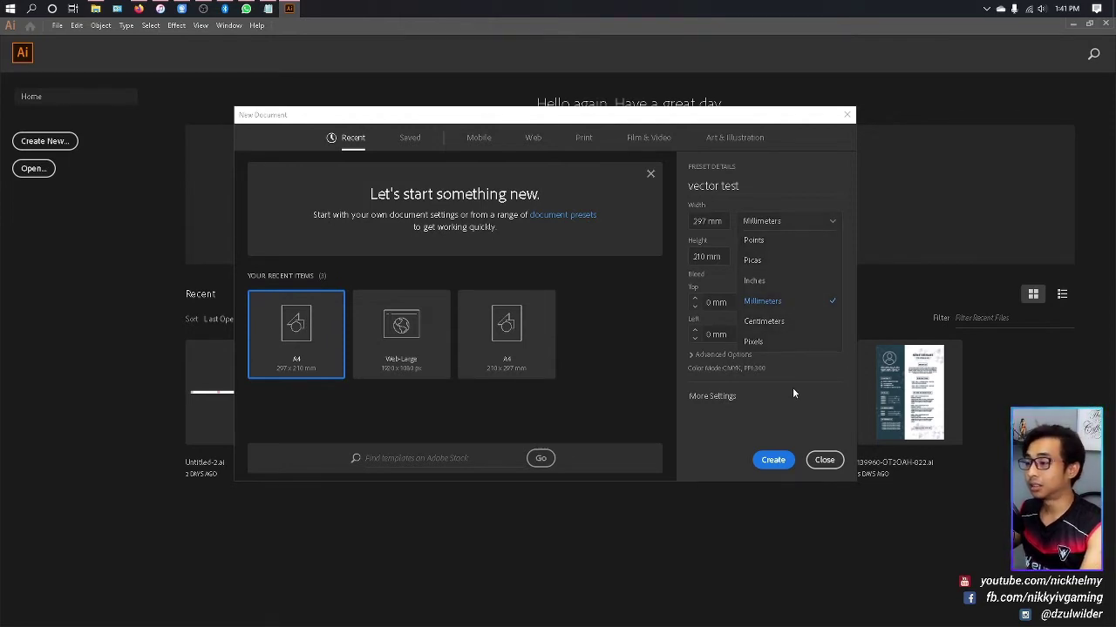
pyautogui.click(811, 404)
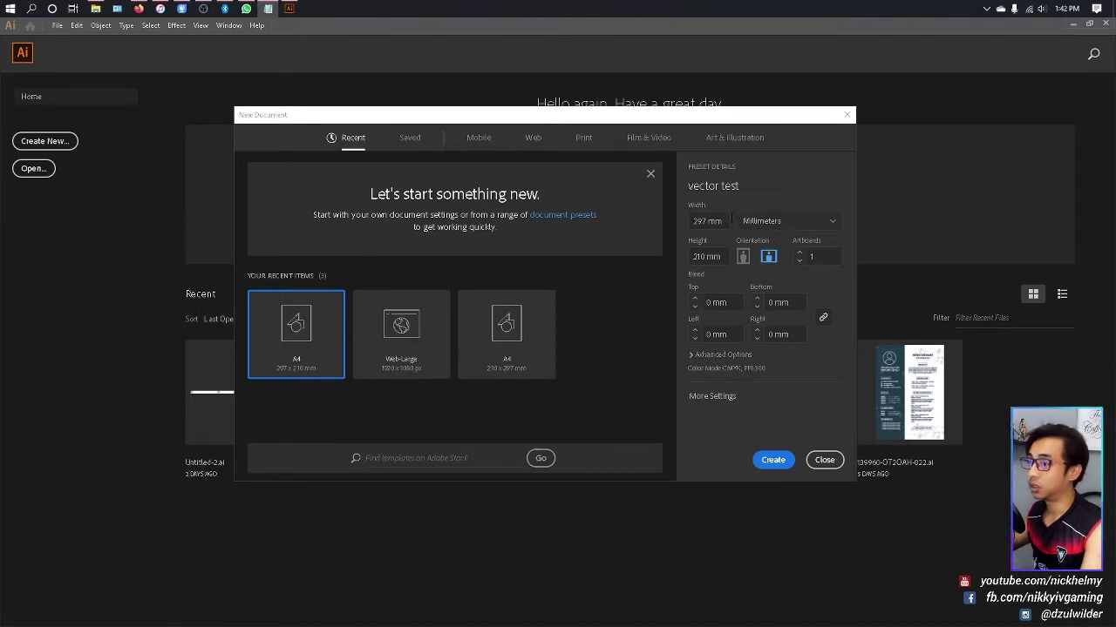
pyautogui.click(785, 460)
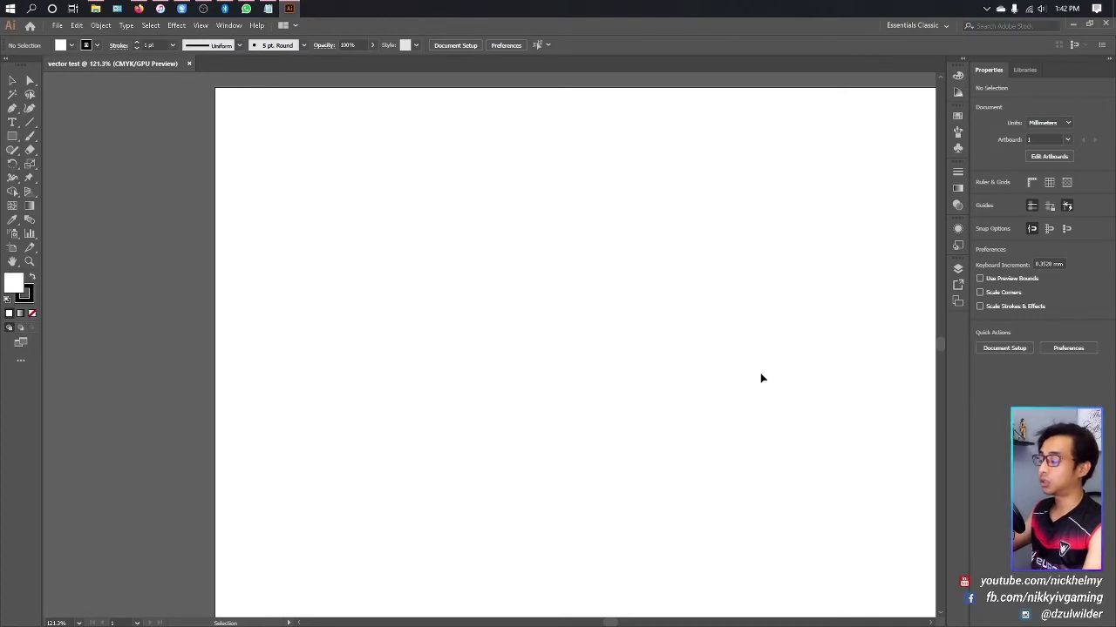
# Fit the blank artboard in the window and pick the Rectangle Tool
pyautogui.hotkey('ctrl', '0')
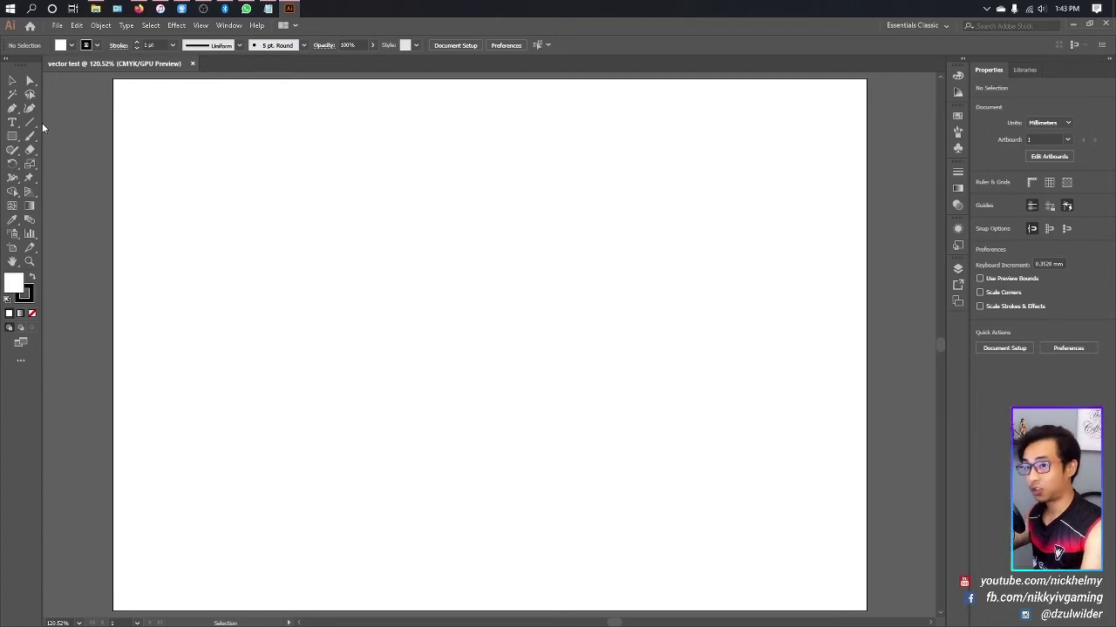
pyautogui.click(17, 138)
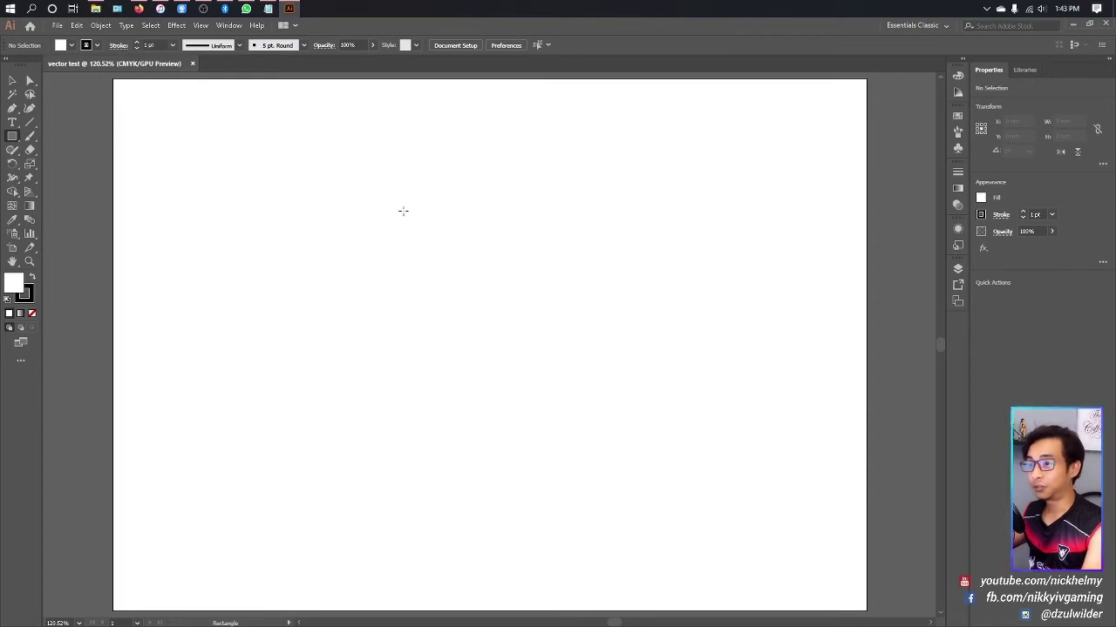
# Draw a wide rectangle of about 133.78 × 52.92 mm and fill it solid black
pyautogui.click(403, 276)
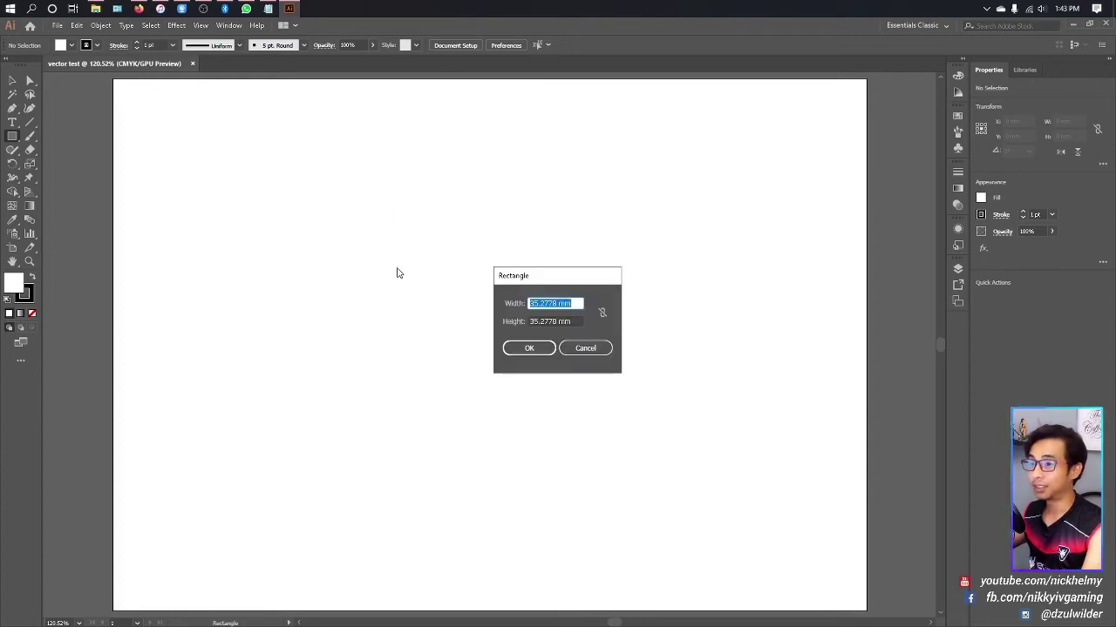
pyautogui.click(597, 348)
pyautogui.moveTo(344, 222); pyautogui.dragTo(685, 356)
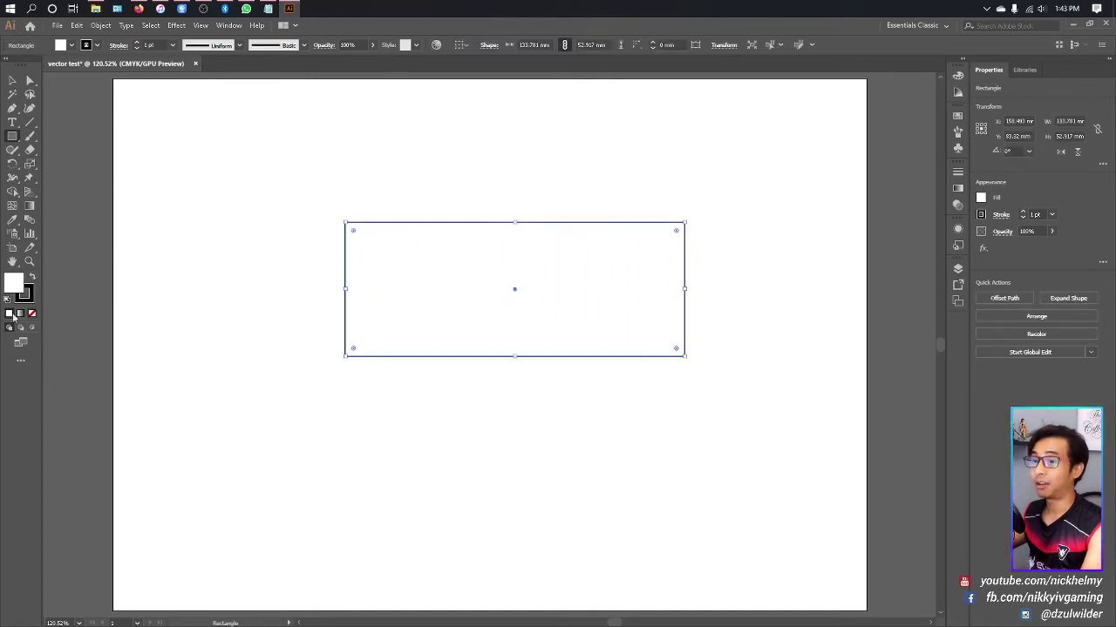
pyautogui.click(32, 279)
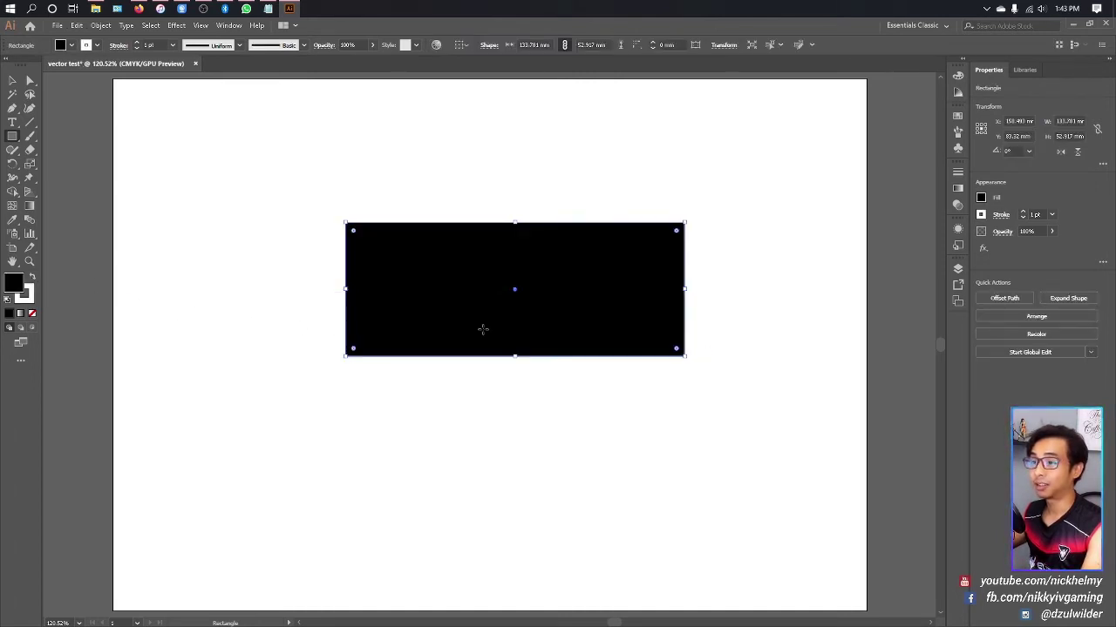
pyautogui.click(12, 82)
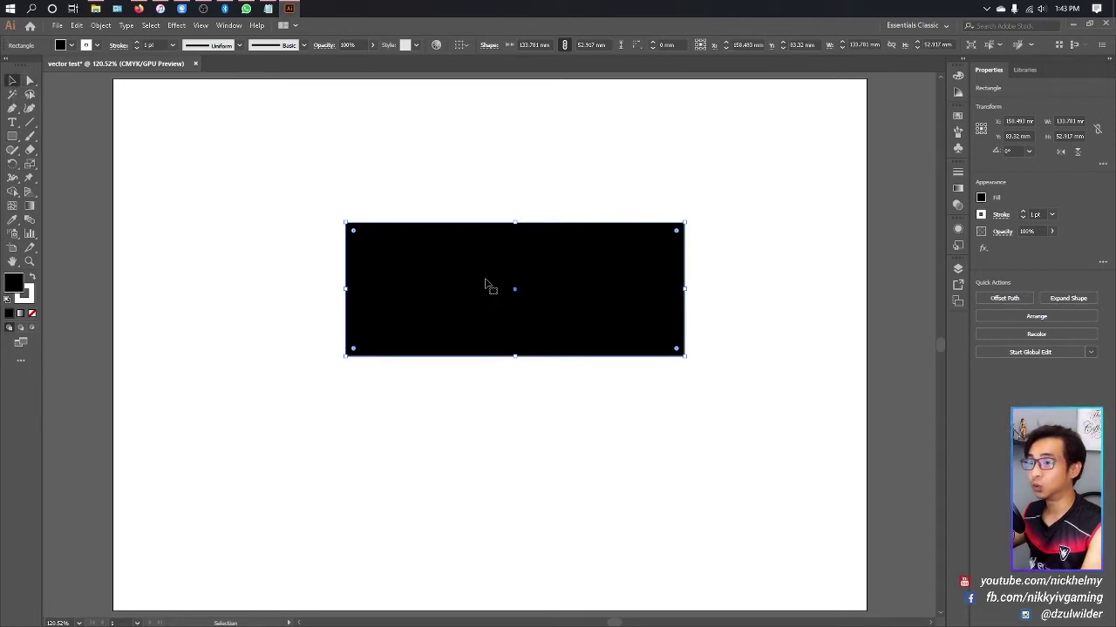
# Reposition the black rectangle in the upper middle of the artboard
pyautogui.moveTo(493, 289); pyautogui.dragTo(456, 267)
pyautogui.click(482, 415)
pyautogui.moveTo(517, 301); pyautogui.dragTo(632, 192)
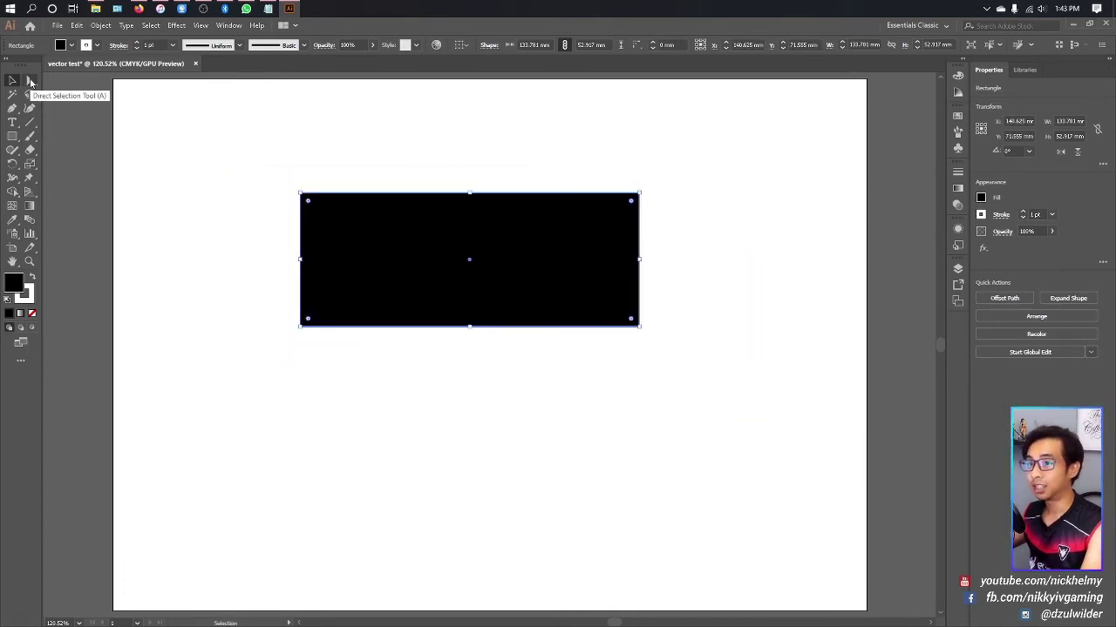
pyautogui.click(30, 81)
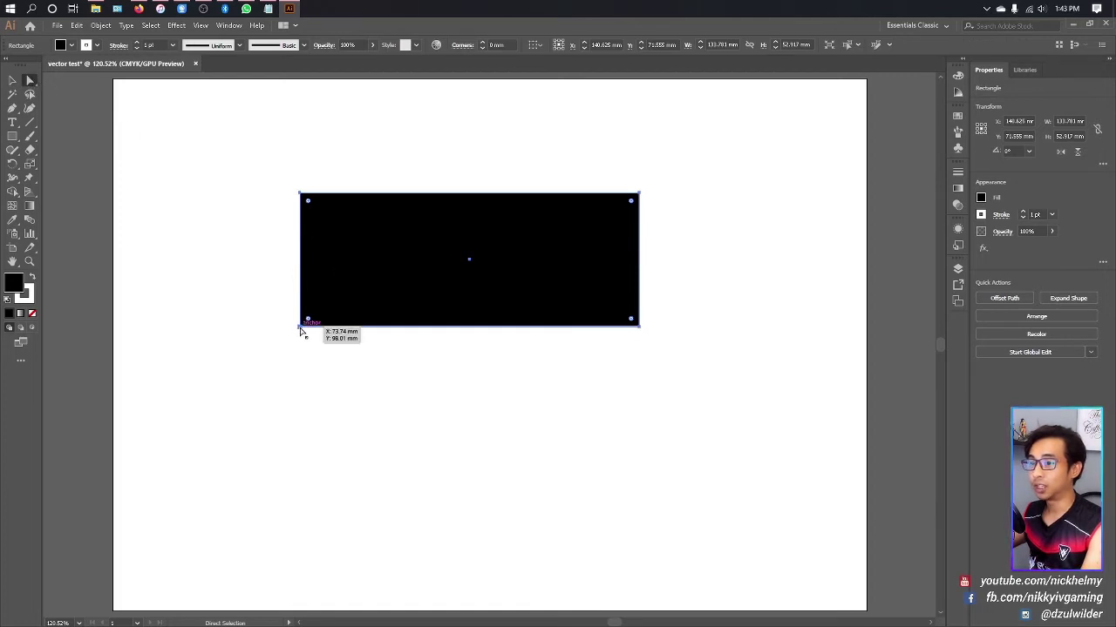
pyautogui.moveTo(501, 273); pyautogui.dragTo(630, 270)
pyautogui.moveTo(610, 237); pyautogui.dragTo(438, 186)
pyautogui.moveTo(456, 227); pyautogui.dragTo(493, 324)
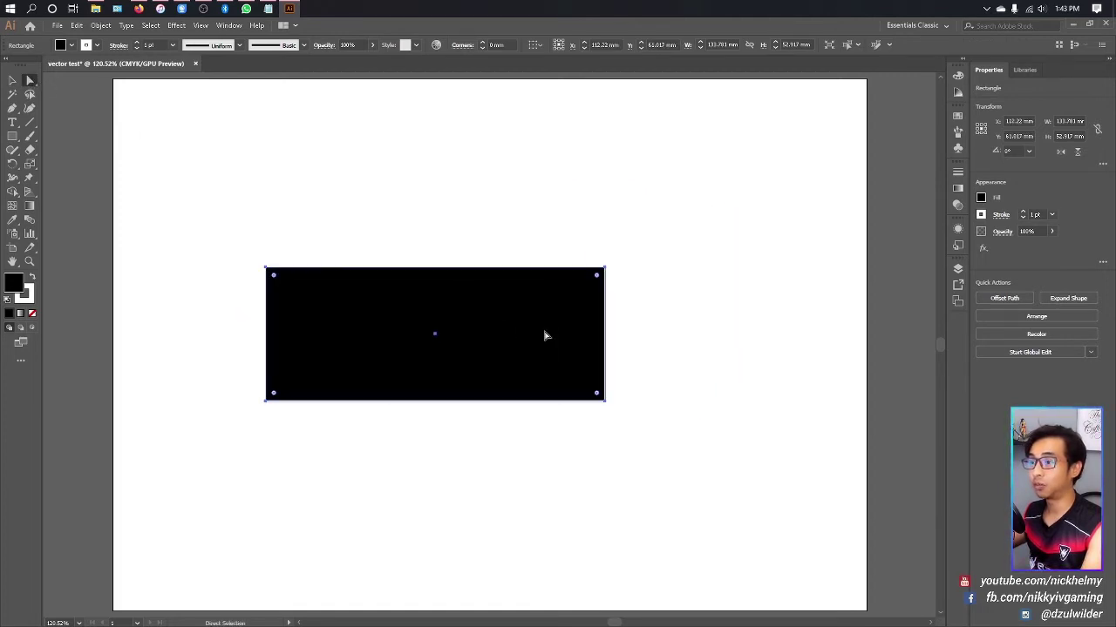
# Drag the top-right, bottom-right and bottom-left corners apart into an irregular quadrilateral
pyautogui.click(604, 268)
pyautogui.moveTo(604, 269); pyautogui.dragTo(681, 211)
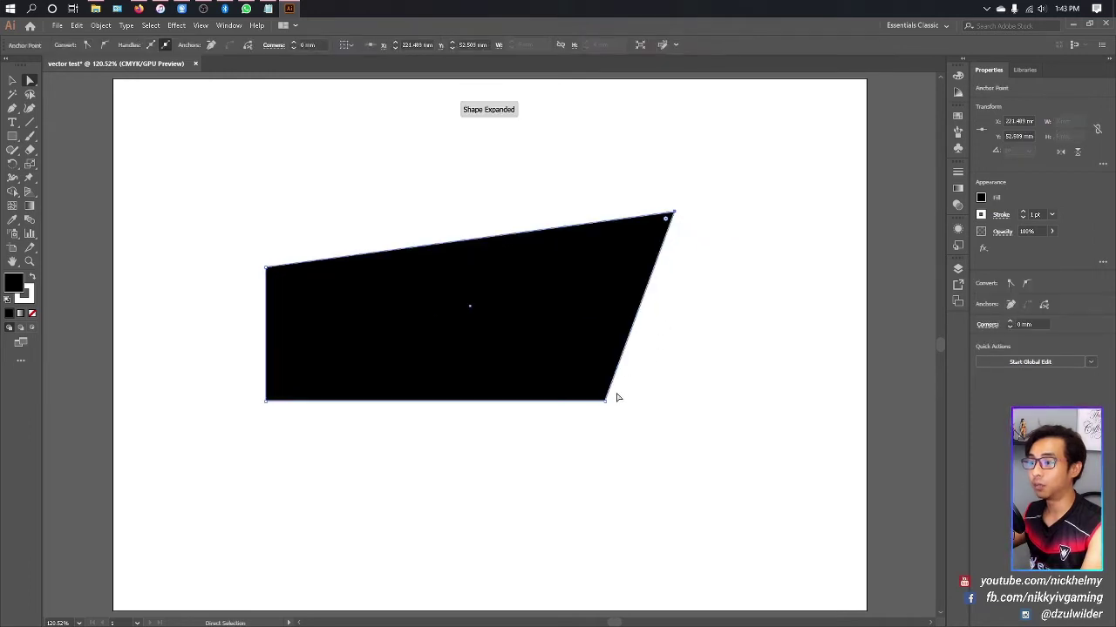
pyautogui.moveTo(607, 401); pyautogui.dragTo(656, 468)
pyautogui.moveTo(261, 404); pyautogui.dragTo(399, 360)
pyautogui.moveTo(657, 469); pyautogui.dragTo(568, 304)
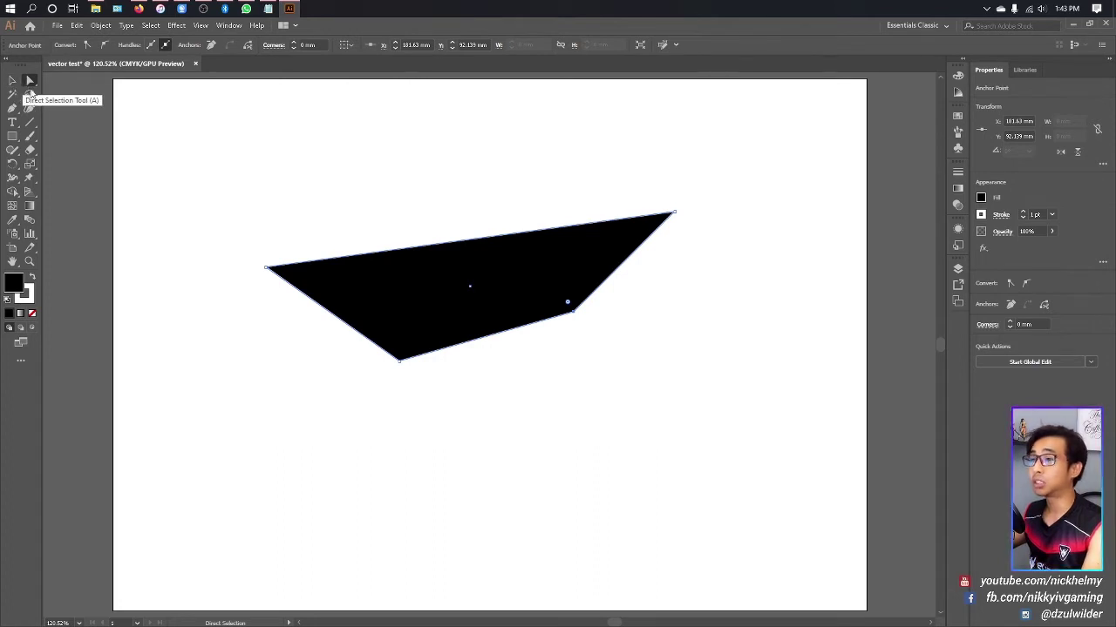
# Scale the black polygon to about 244.2 × 64.6 mm and center it across the artboard
pyautogui.click(12, 80)
pyautogui.moveTo(669, 362); pyautogui.dragTo(862, 464)
pyautogui.moveTo(672, 337); pyautogui.dragTo(571, 315)
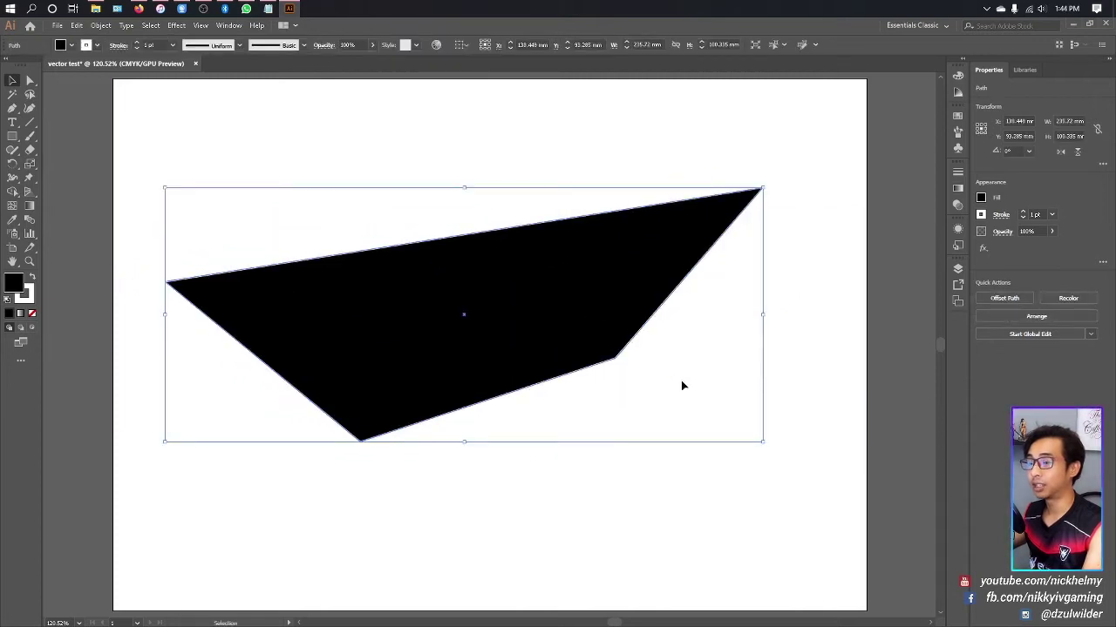
pyautogui.moveTo(765, 444); pyautogui.dragTo(707, 451)
pyautogui.moveTo(427, 323); pyautogui.dragTo(717, 333)
pyautogui.moveTo(880, 444); pyautogui.dragTo(740, 409)
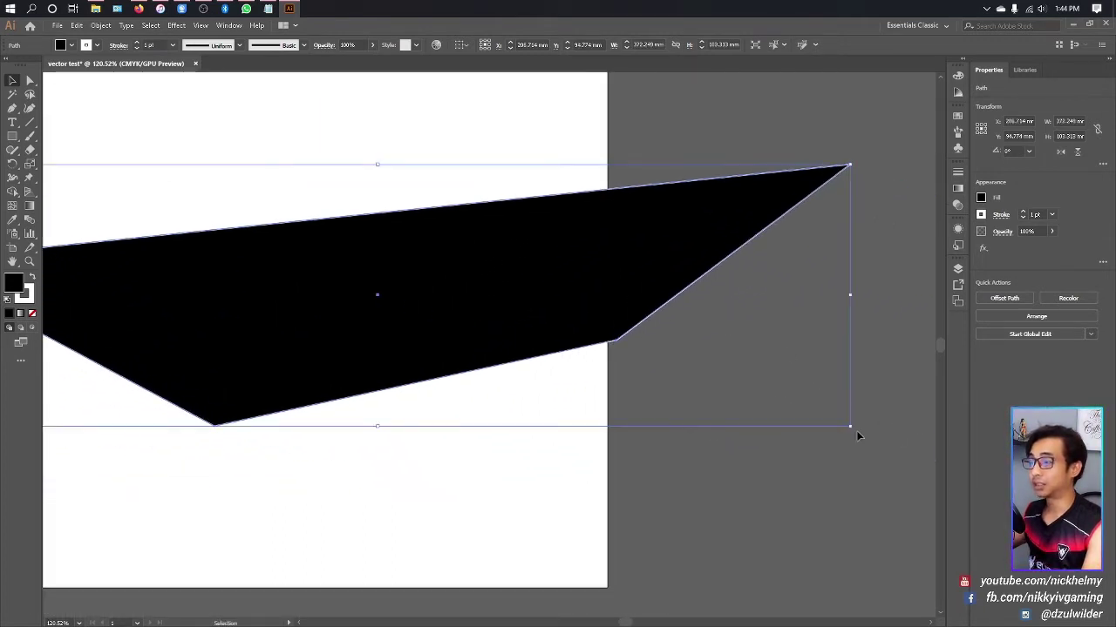
pyautogui.moveTo(850, 425); pyautogui.dragTo(525, 328)
pyautogui.moveTo(421, 331); pyautogui.dragTo(598, 383)
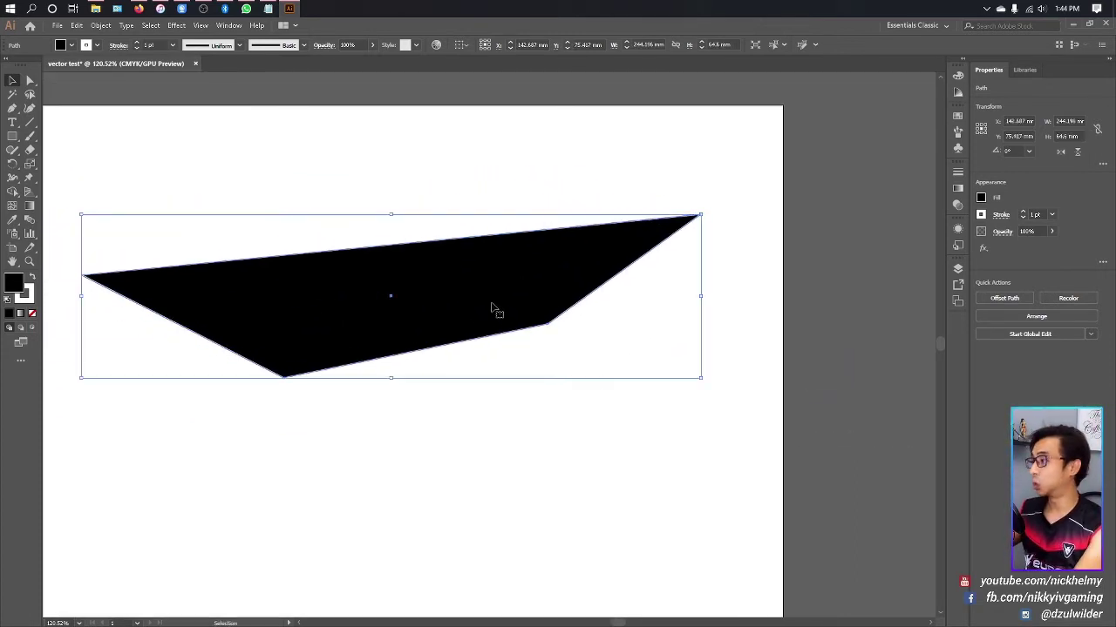
pyautogui.moveTo(493, 308); pyautogui.dragTo(520, 363)
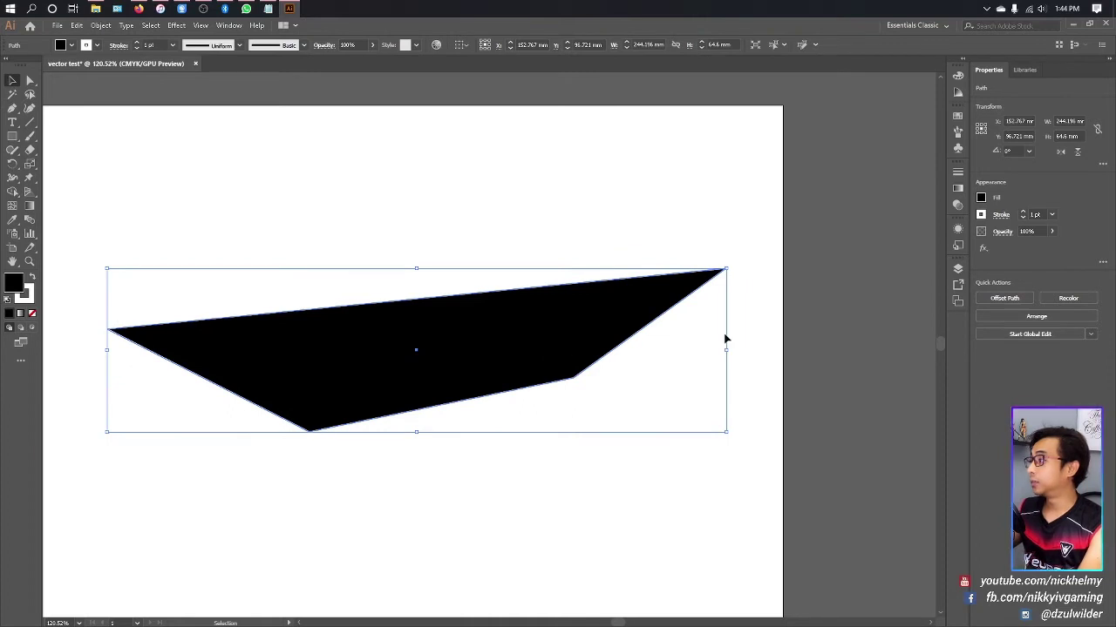
pyautogui.click(664, 462)
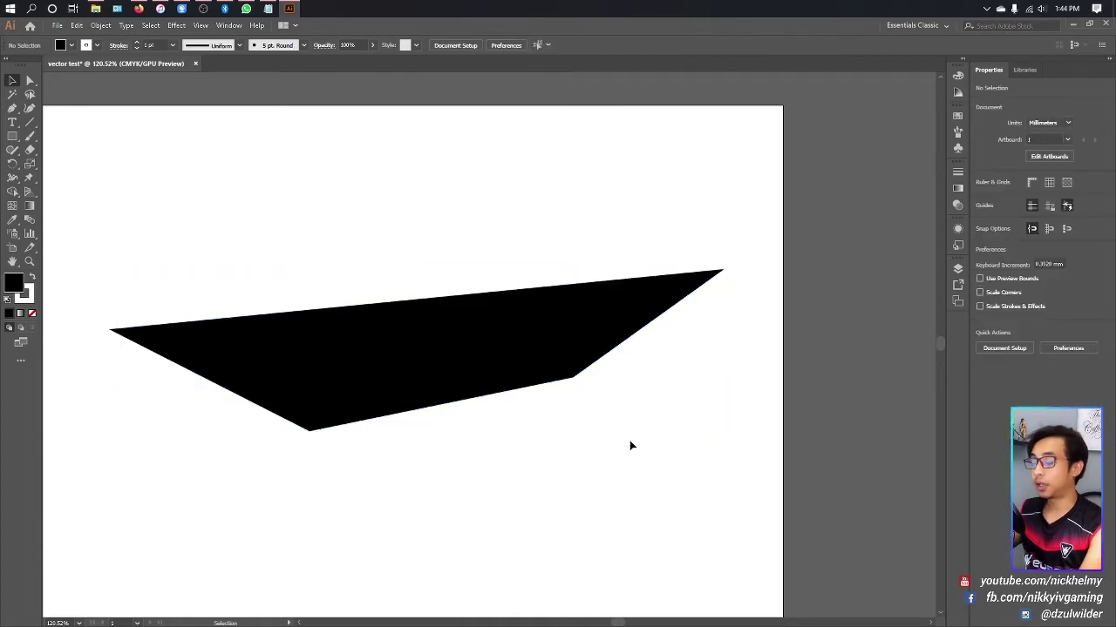
# Draw a rectangle over the polygon's right part and fill it mint green
pyautogui.press('a')
pyautogui.press('v')
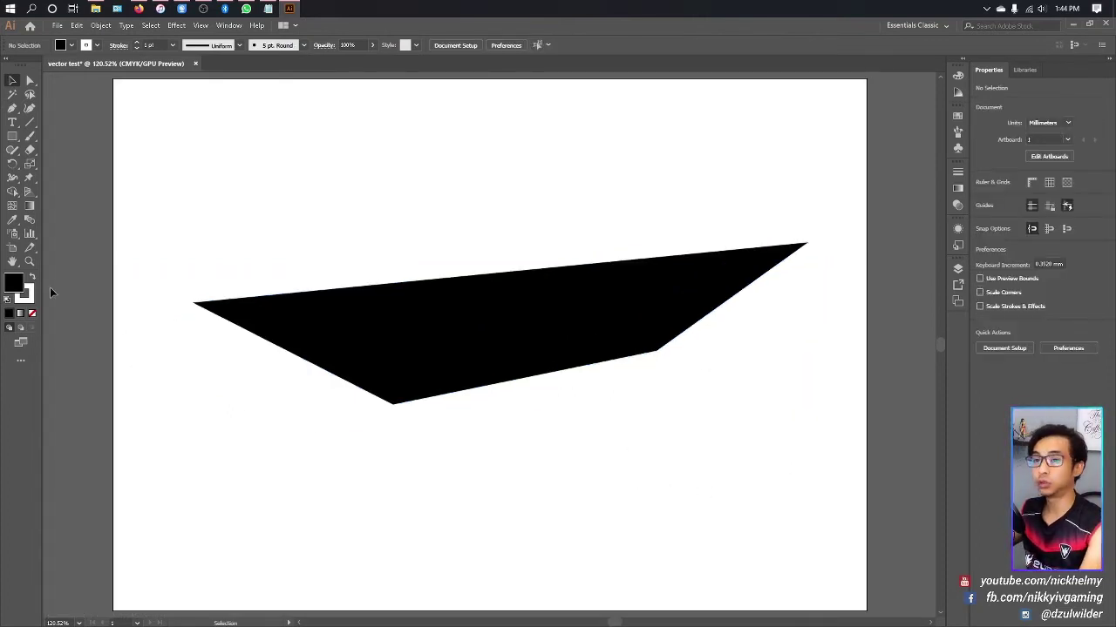
pyautogui.click(12, 137)
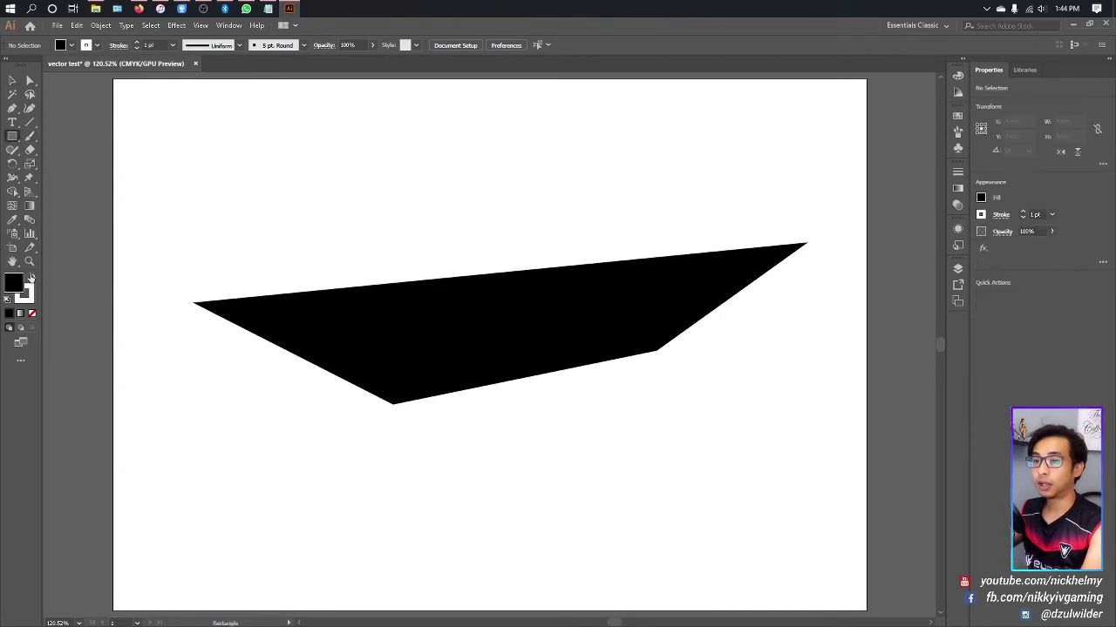
pyautogui.moveTo(471, 215); pyautogui.dragTo(575, 331)
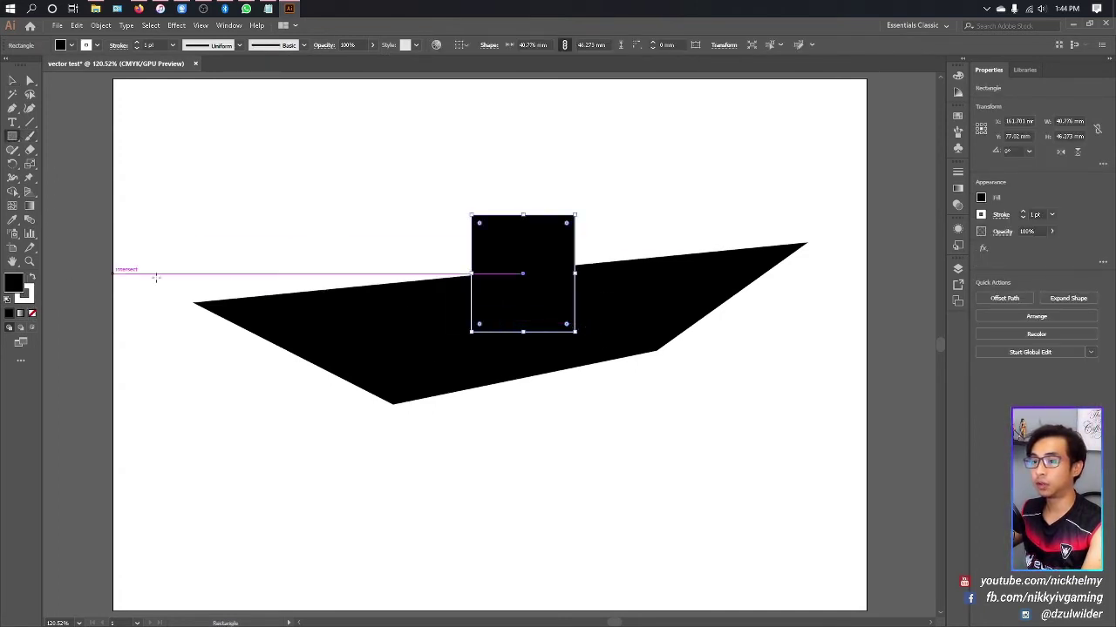
pyautogui.click(958, 77)
pyautogui.click(862, 99)
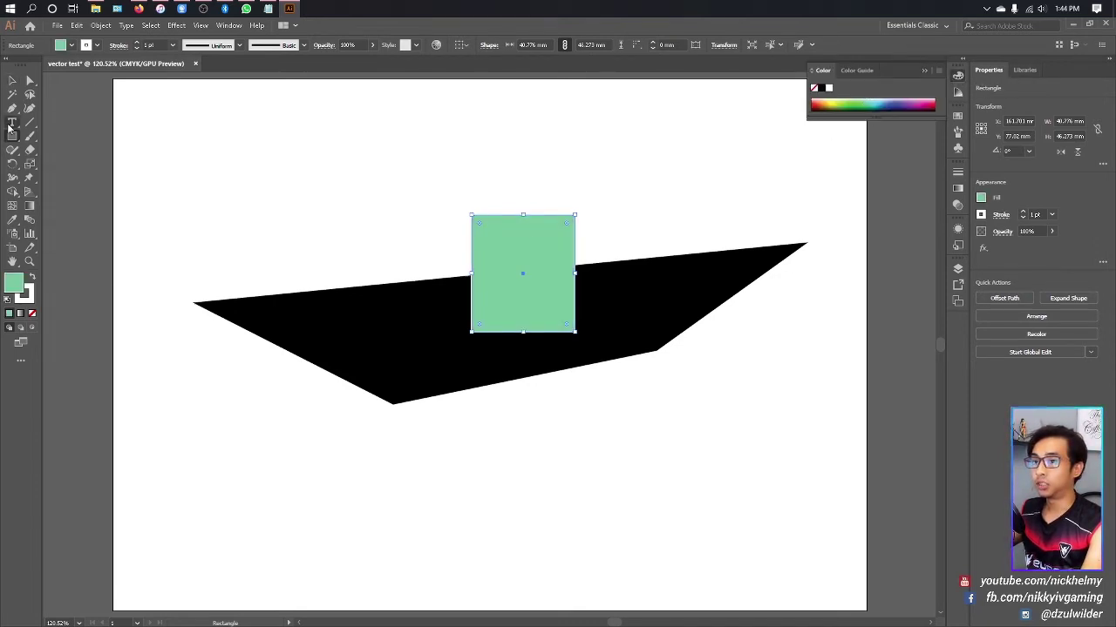
# Draw a second mint-green rectangle to its left and pull a corner to slant it
pyautogui.moveTo(333, 236); pyautogui.dragTo(428, 332)
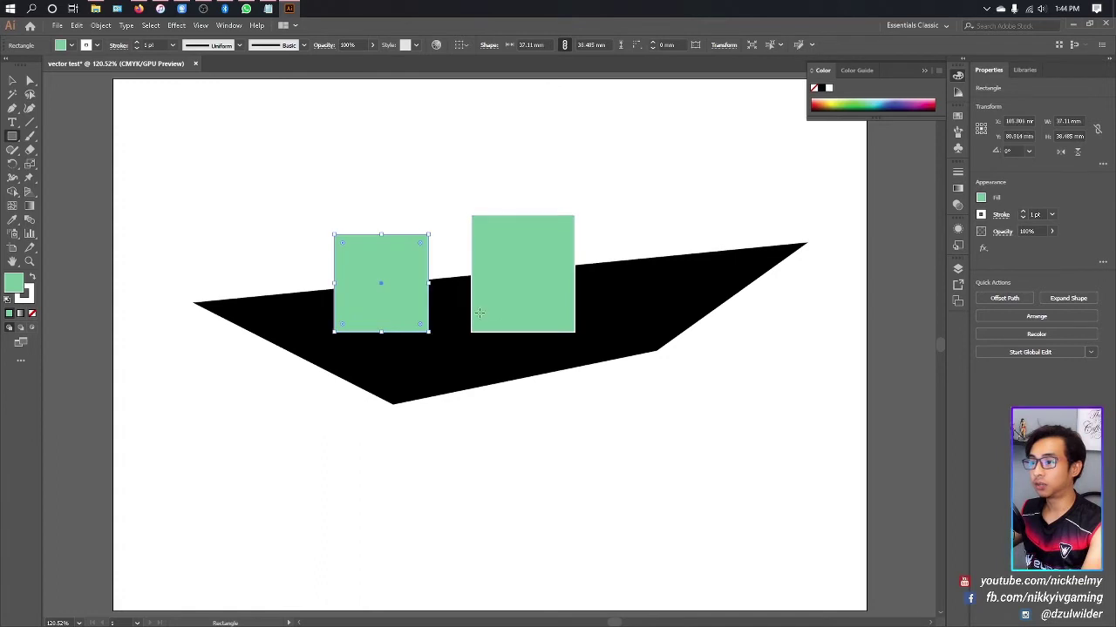
pyautogui.click(31, 81)
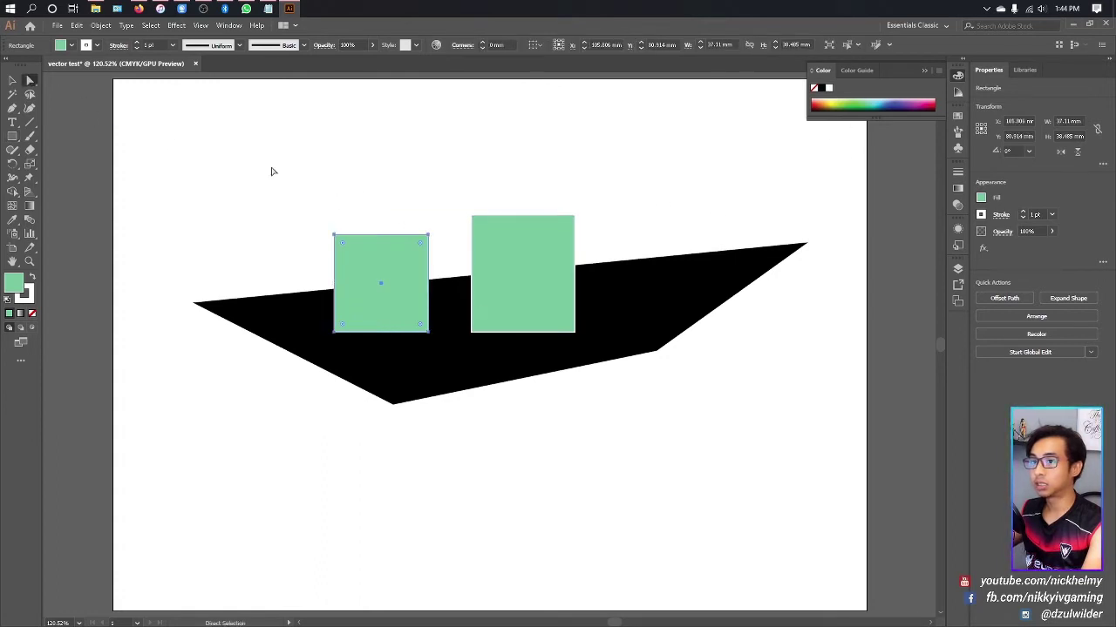
pyautogui.moveTo(427, 237); pyautogui.dragTo(375, 274)
pyautogui.click(456, 233)
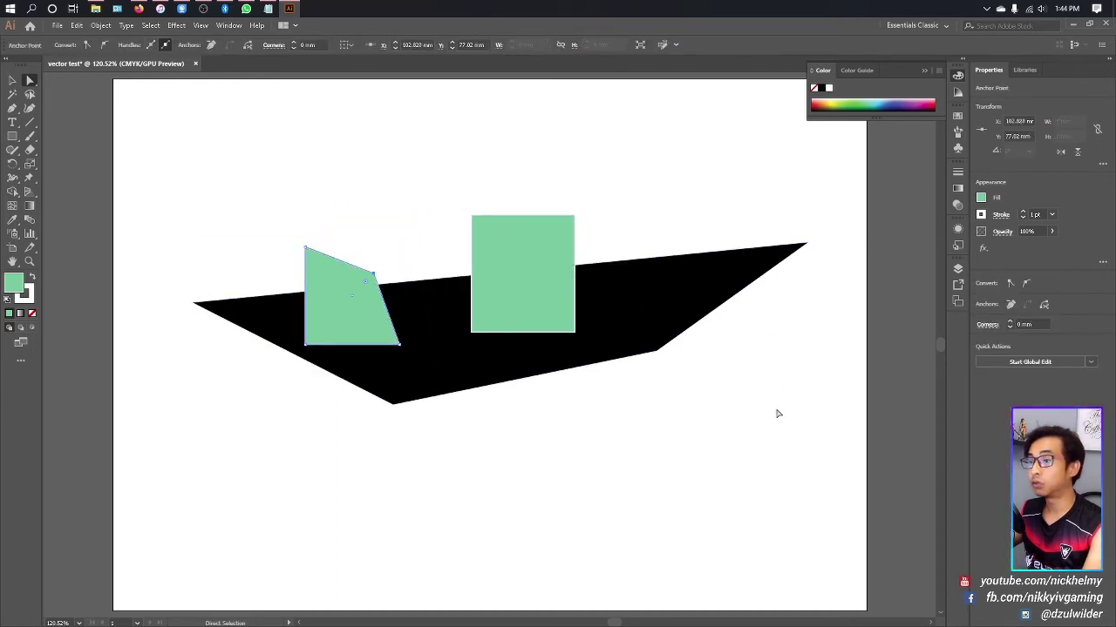
pyautogui.press('v')
pyautogui.moveTo(130, 153); pyautogui.dragTo(863, 455)
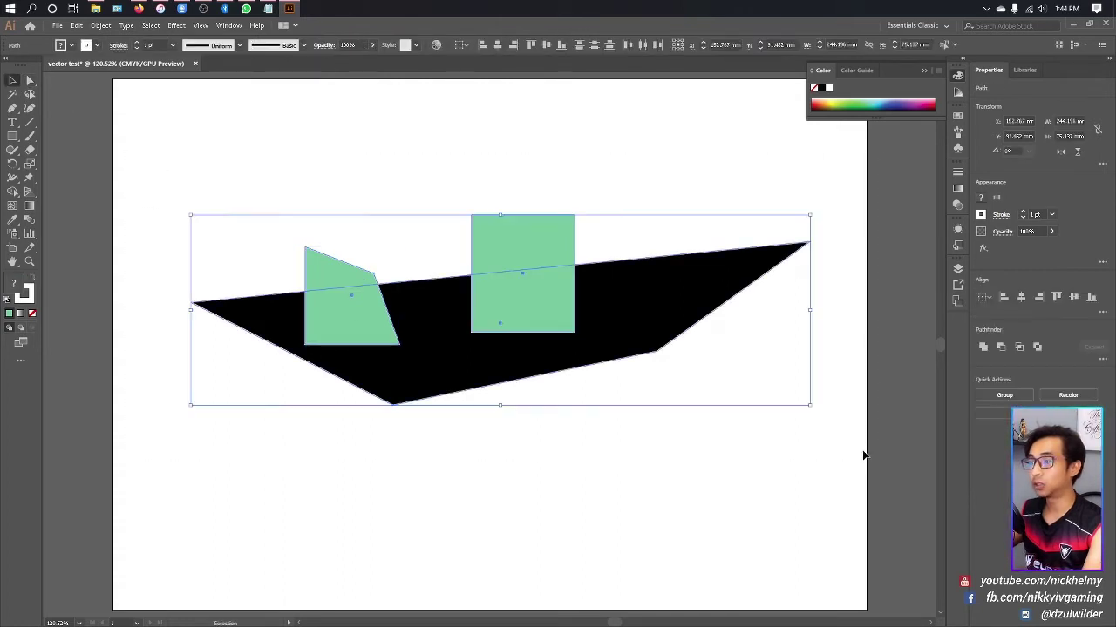
# Marquee-select the black polygon and both green shapes and group them
pyautogui.click(713, 410)
pyautogui.moveTo(148, 169); pyautogui.dragTo(849, 467)
pyautogui.rightClick(670, 312)
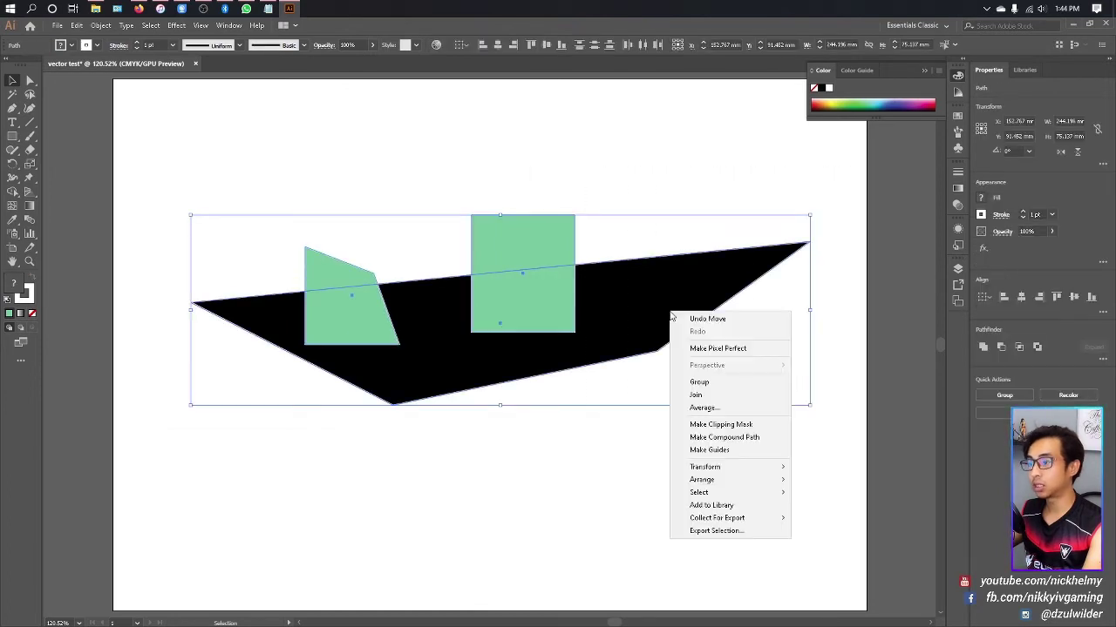
pyautogui.click(713, 382)
pyautogui.click(700, 448)
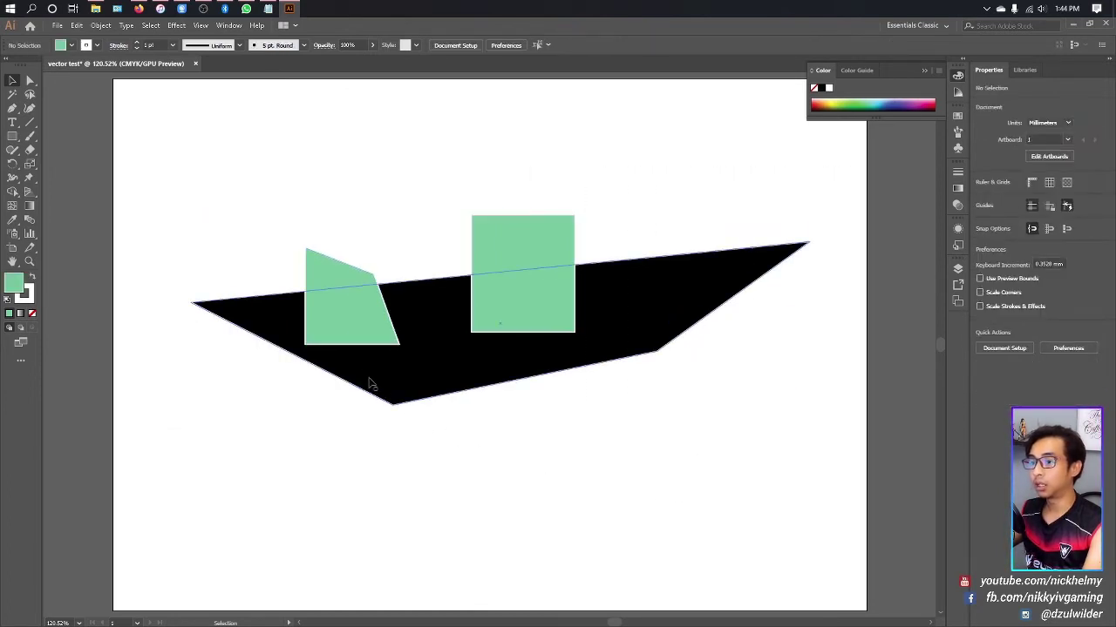
# Move the group around, settling it in the middle of the artboard
pyautogui.click(617, 323)
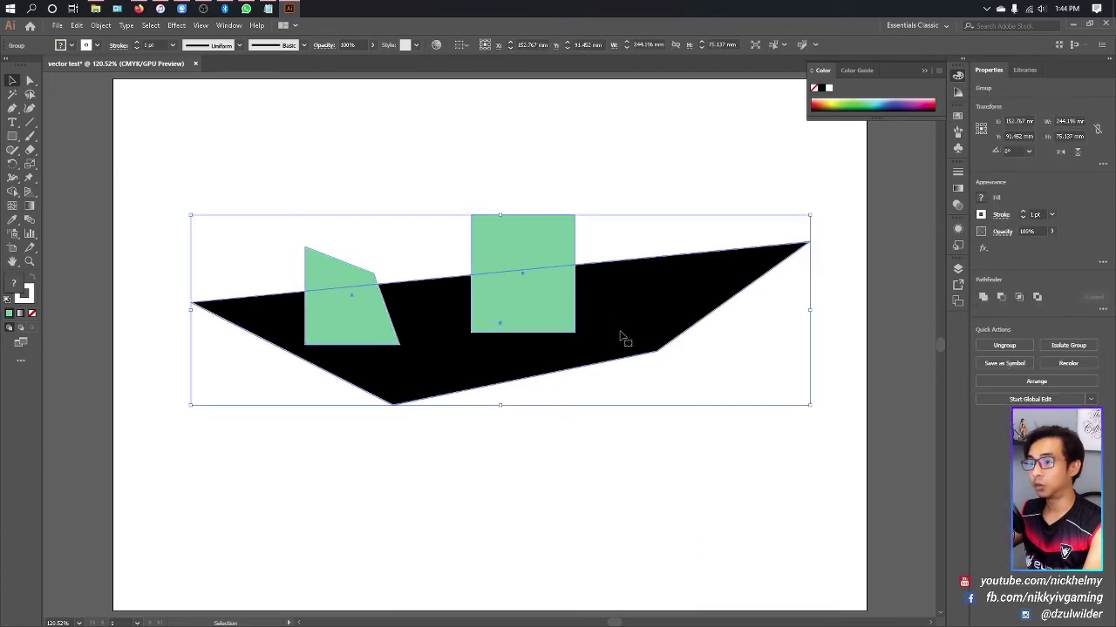
pyautogui.click(615, 431)
pyautogui.click(595, 343)
pyautogui.moveTo(627, 340); pyautogui.dragTo(592, 403)
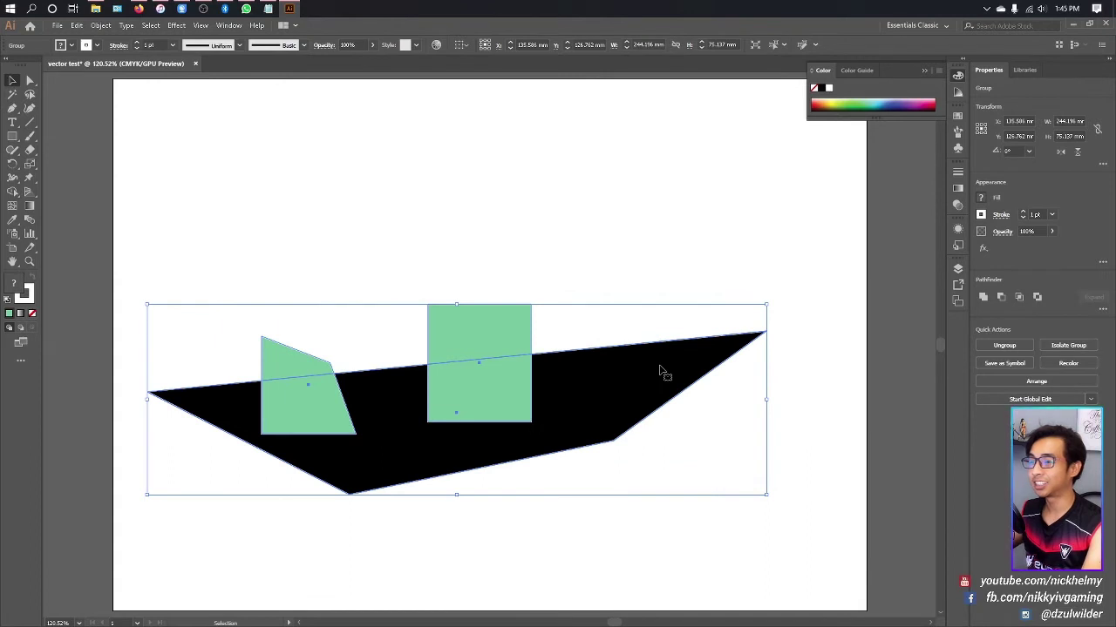
pyautogui.click(669, 249)
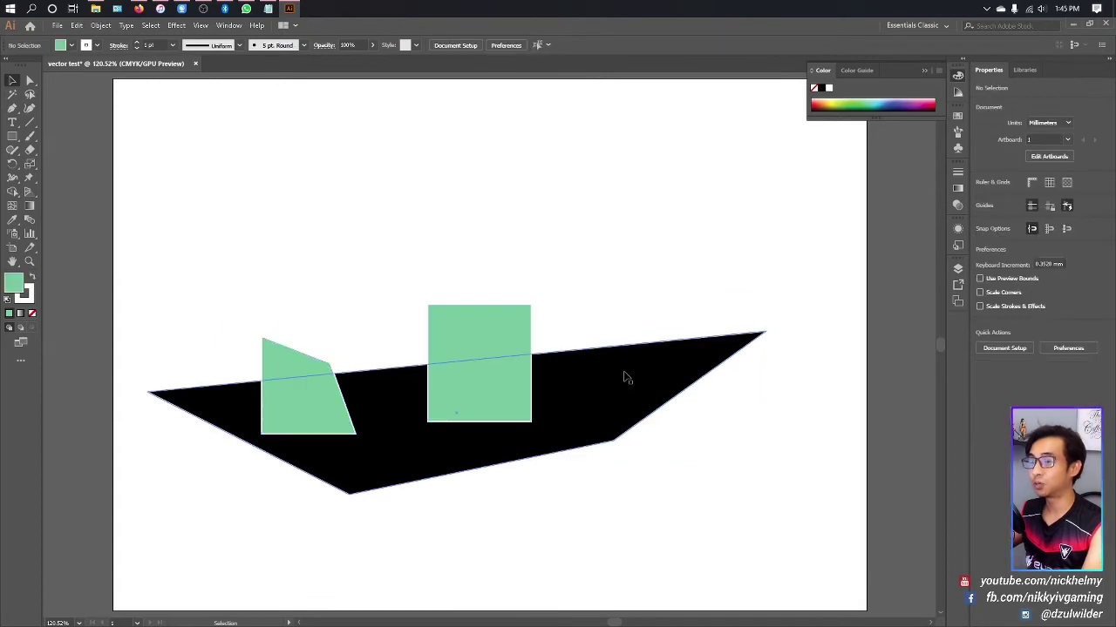
pyautogui.click(626, 377)
pyautogui.click(657, 264)
pyautogui.click(616, 401)
pyautogui.moveTo(616, 401); pyautogui.dragTo(662, 288)
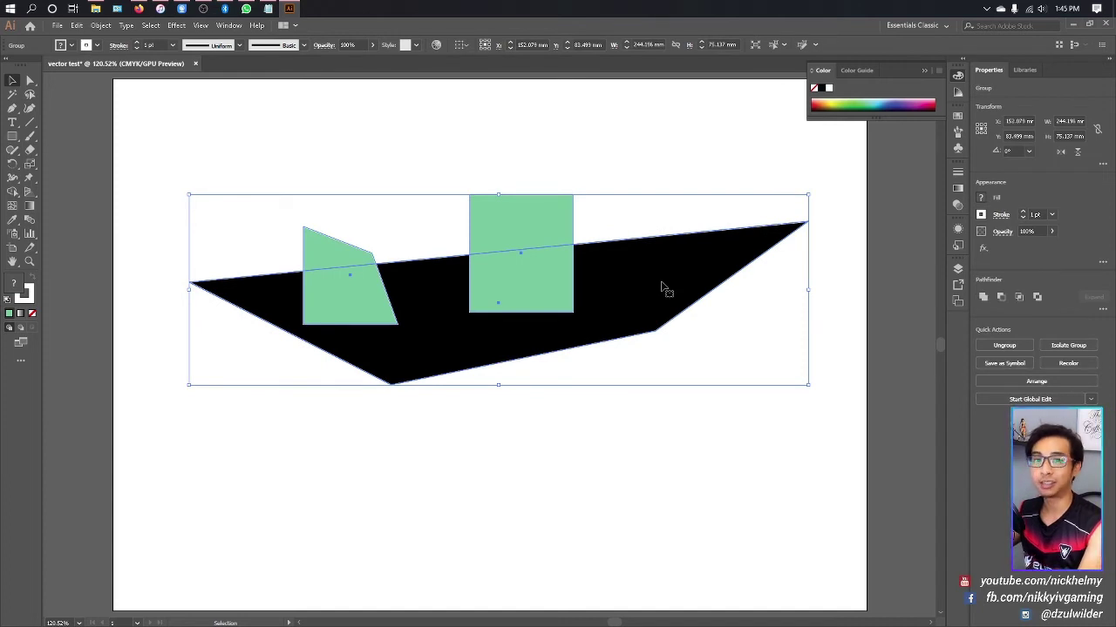
pyautogui.click(739, 476)
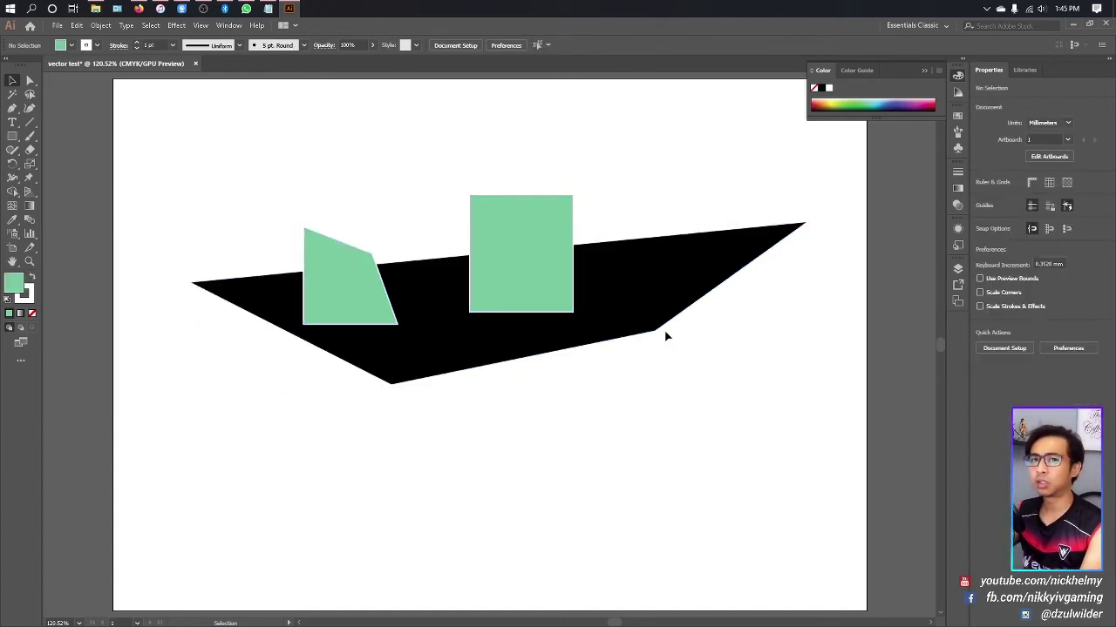
# Inside the group, lift the green square up-right and the slanted shape up-left
pyautogui.doubleClick(538, 297)
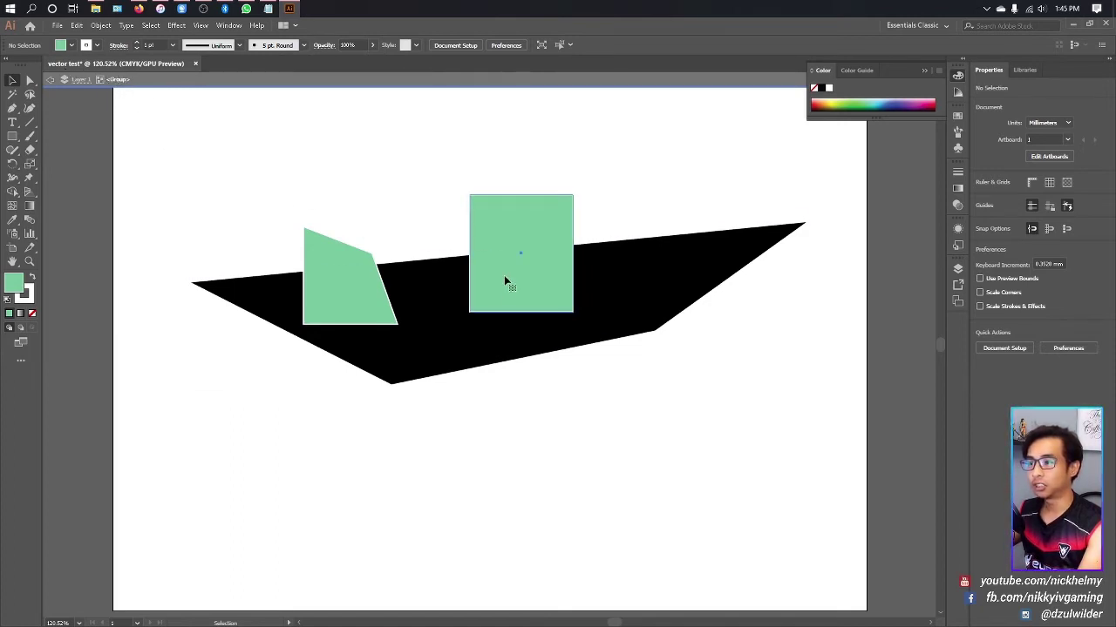
pyautogui.moveTo(505, 279); pyautogui.dragTo(552, 228)
pyautogui.moveTo(361, 299); pyautogui.dragTo(336, 218)
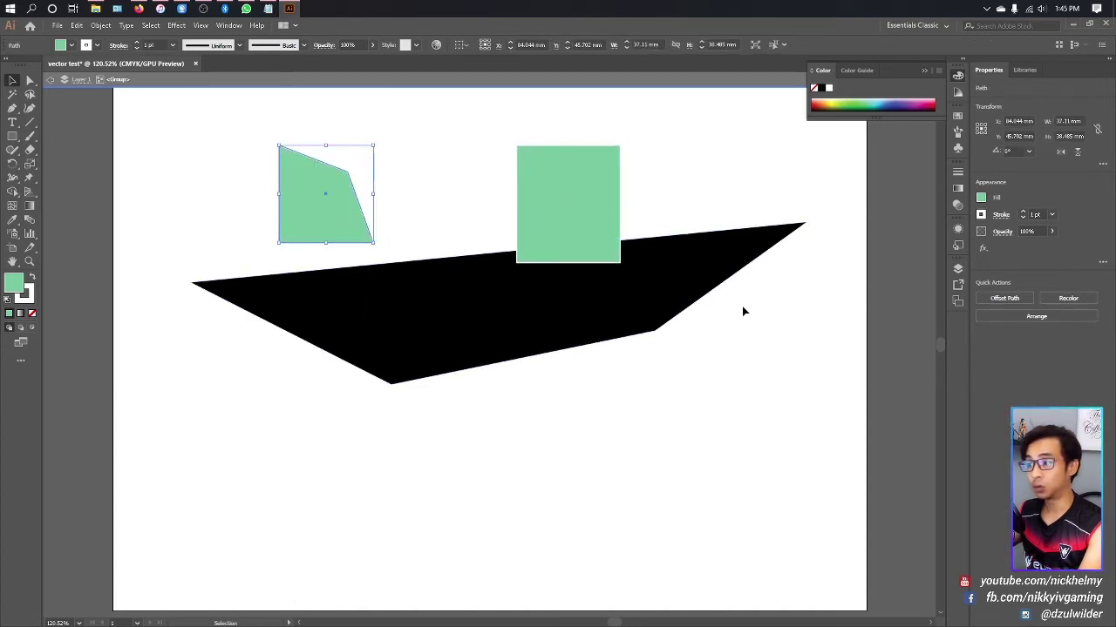
pyautogui.click(745, 441)
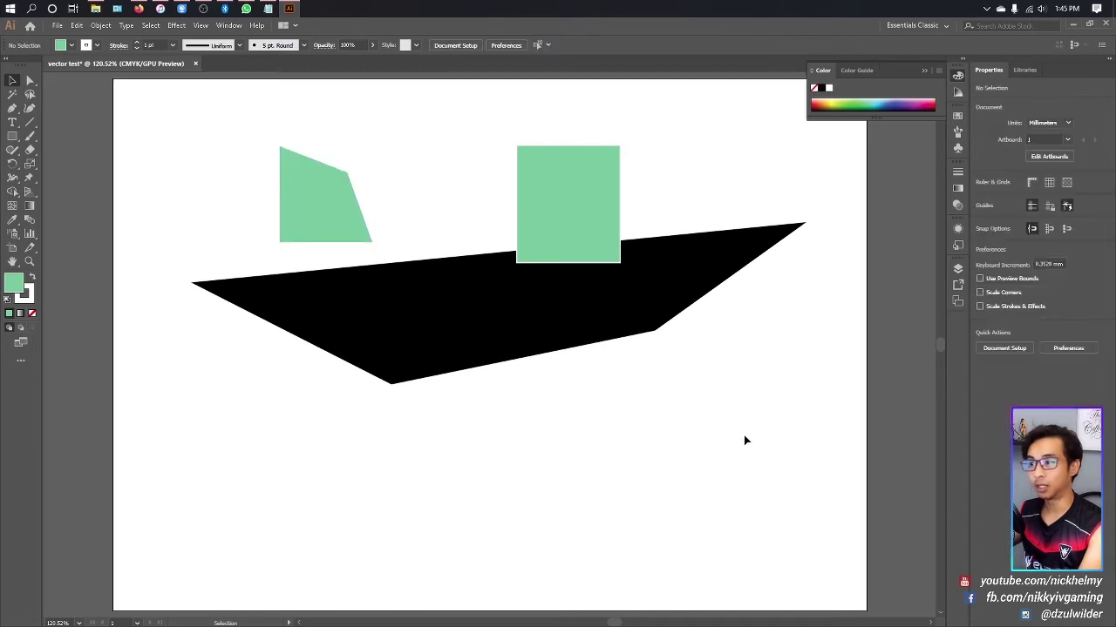
# Nudge the whole group back into position on the artboard
pyautogui.moveTo(344, 239); pyautogui.dragTo(374, 340)
pyautogui.moveTo(459, 426); pyautogui.dragTo(356, 319)
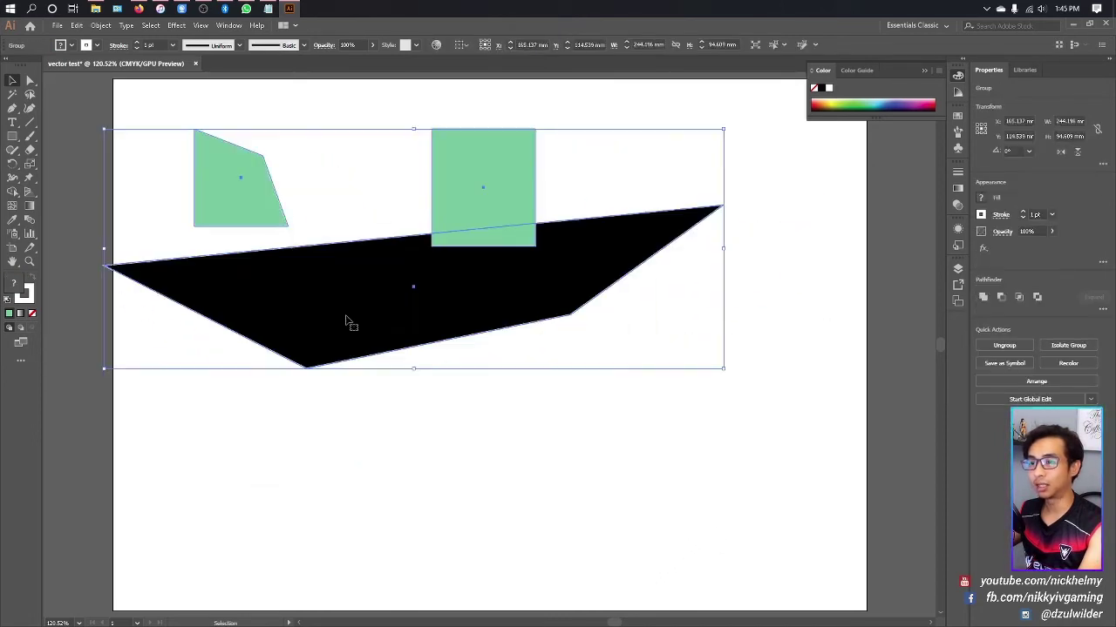
pyautogui.moveTo(461, 305); pyautogui.dragTo(518, 390)
pyautogui.click(641, 165)
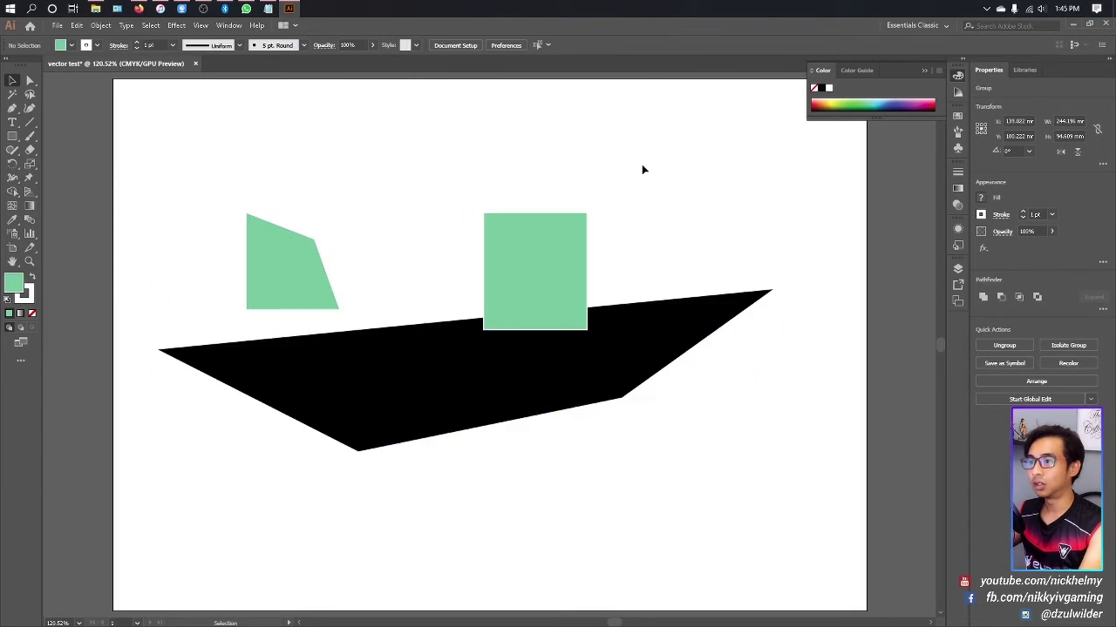
pyautogui.moveTo(523, 309); pyautogui.dragTo(558, 259)
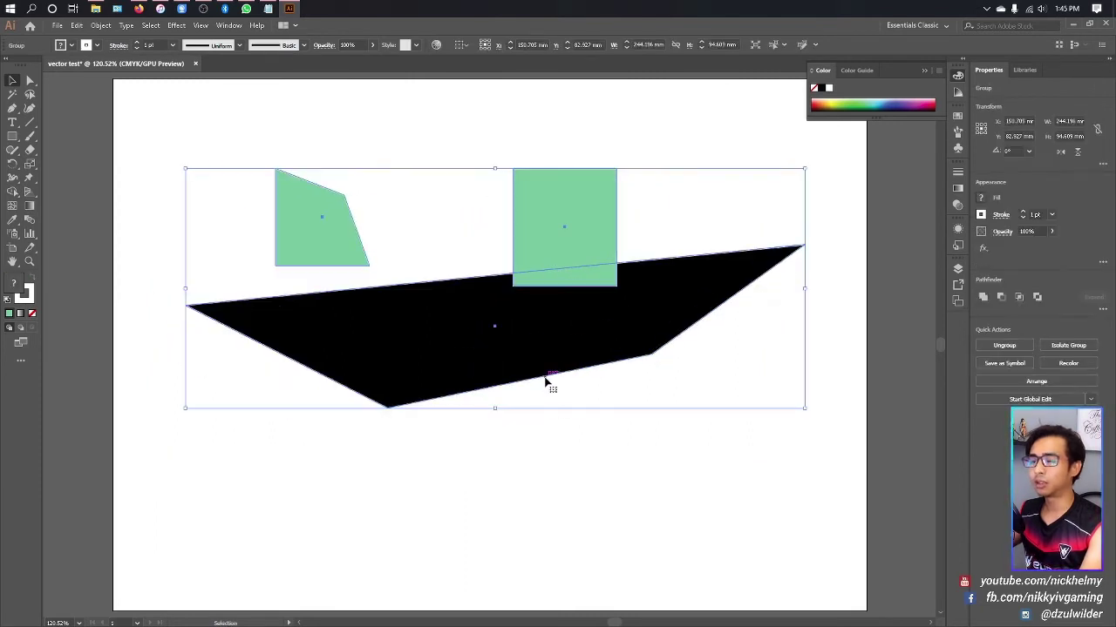
# Ungroup the black polygon and the two green shapes
pyautogui.click(560, 459)
pyautogui.click(549, 335)
pyautogui.rightClick(549, 334)
pyautogui.click(609, 431)
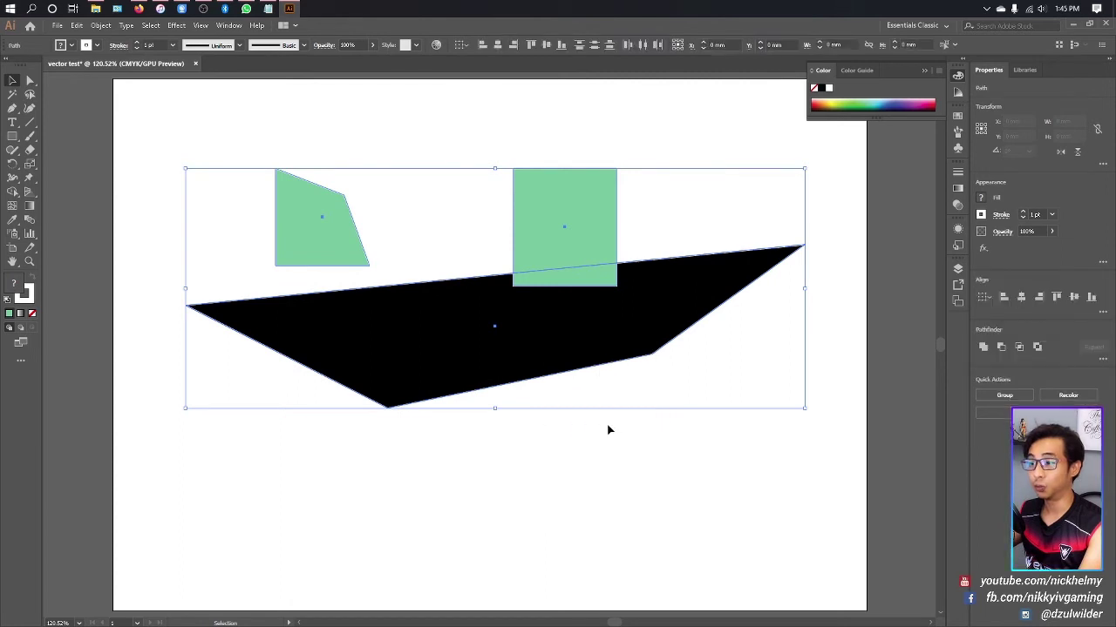
# Nudge the black polygon and move the slanted green shape down-right onto its top edge
pyautogui.click(610, 428)
pyautogui.moveTo(543, 334)
pyautogui.mouseDown()
pyautogui.moveTo(549, 433)
pyautogui.moveTo(540, 314)
pyautogui.mouseUp()
pyautogui.moveTo(306, 216); pyautogui.dragTo(426, 267)
pyautogui.click(583, 434)
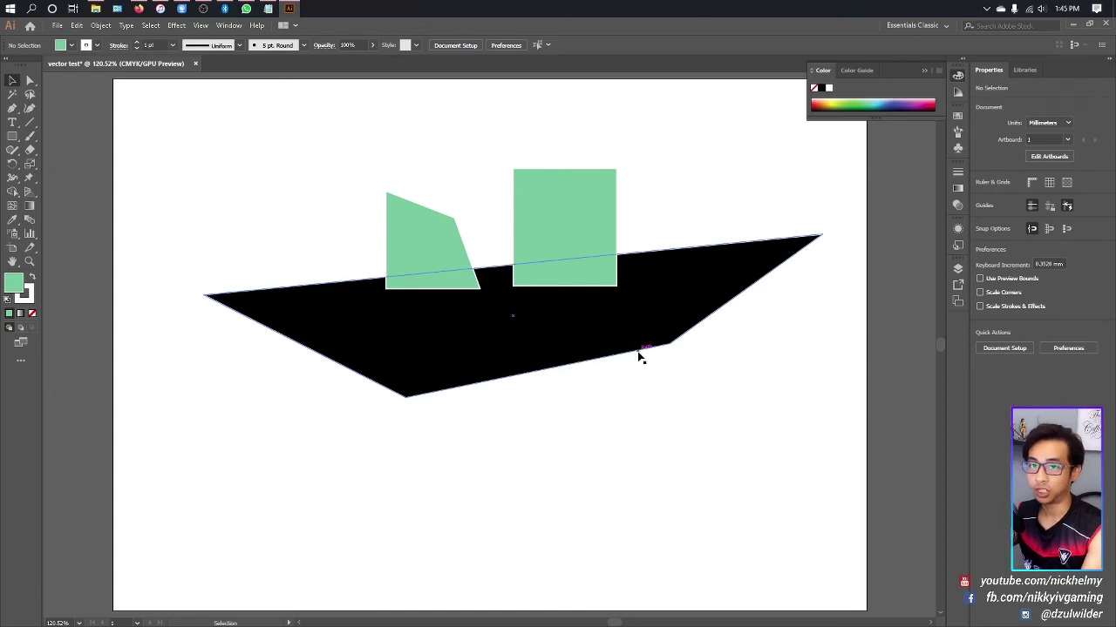
# Move the green quadrilateral left and down so it overlaps deeper into the black polygon
pyautogui.click(959, 269)
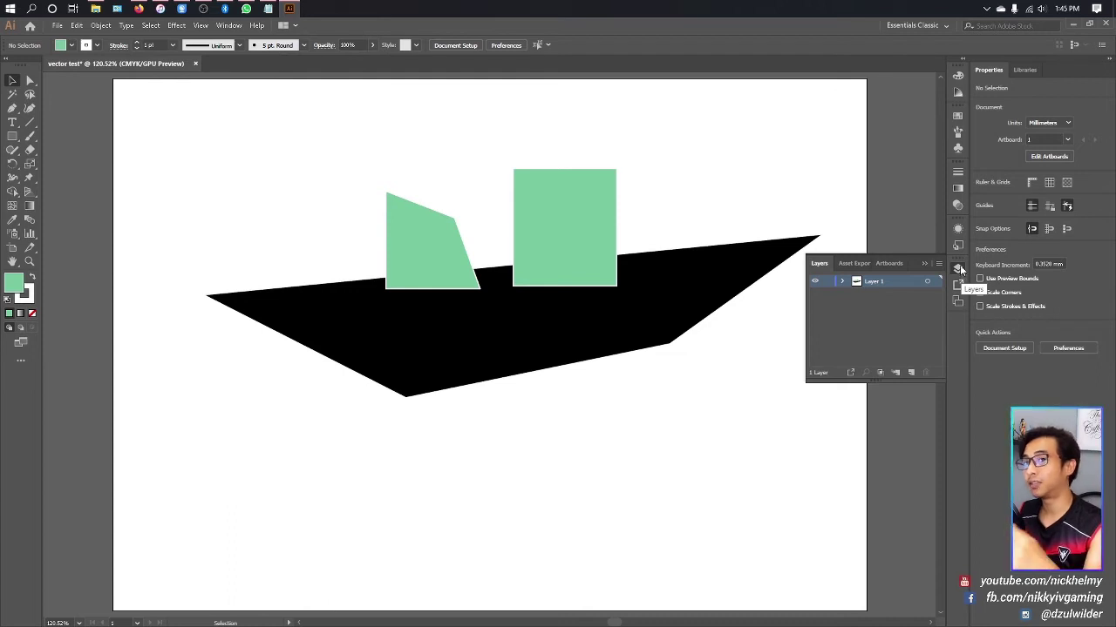
pyautogui.click(960, 268)
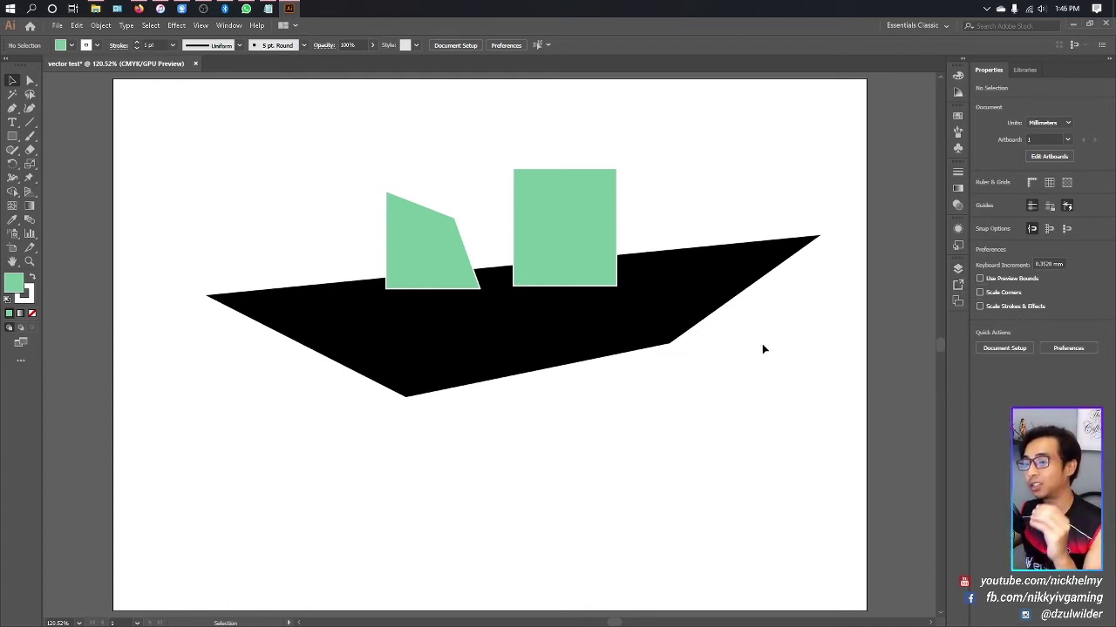
pyautogui.click(447, 255)
pyautogui.moveTo(388, 243); pyautogui.dragTo(344, 270)
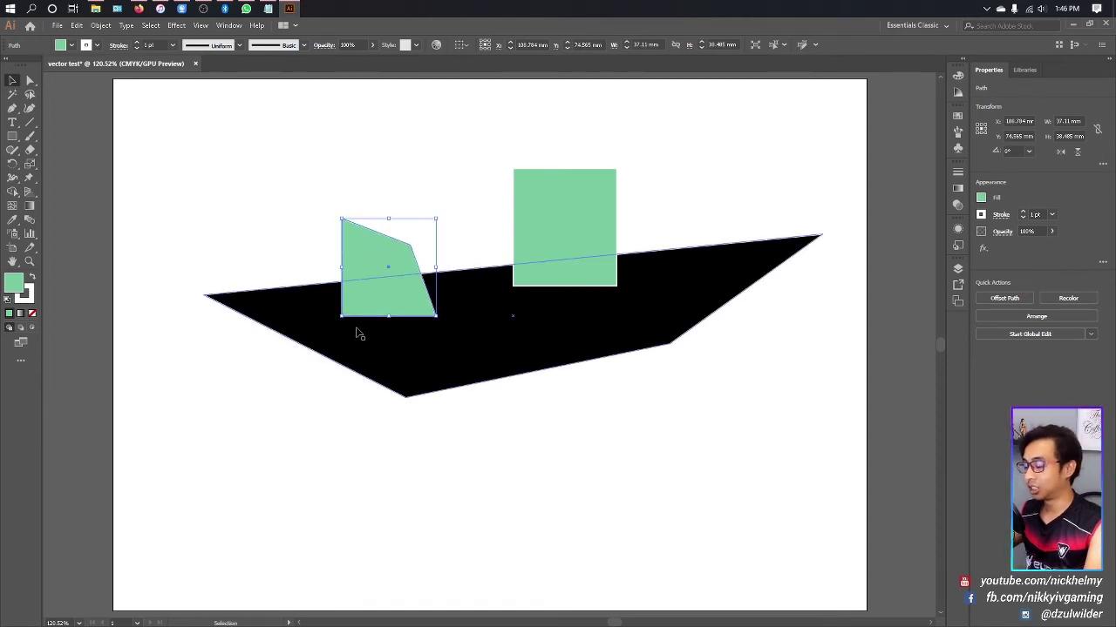
# Send the green quadrilateral one step backward and shift it left to overlap the green square
pyautogui.rightClick(370, 249)
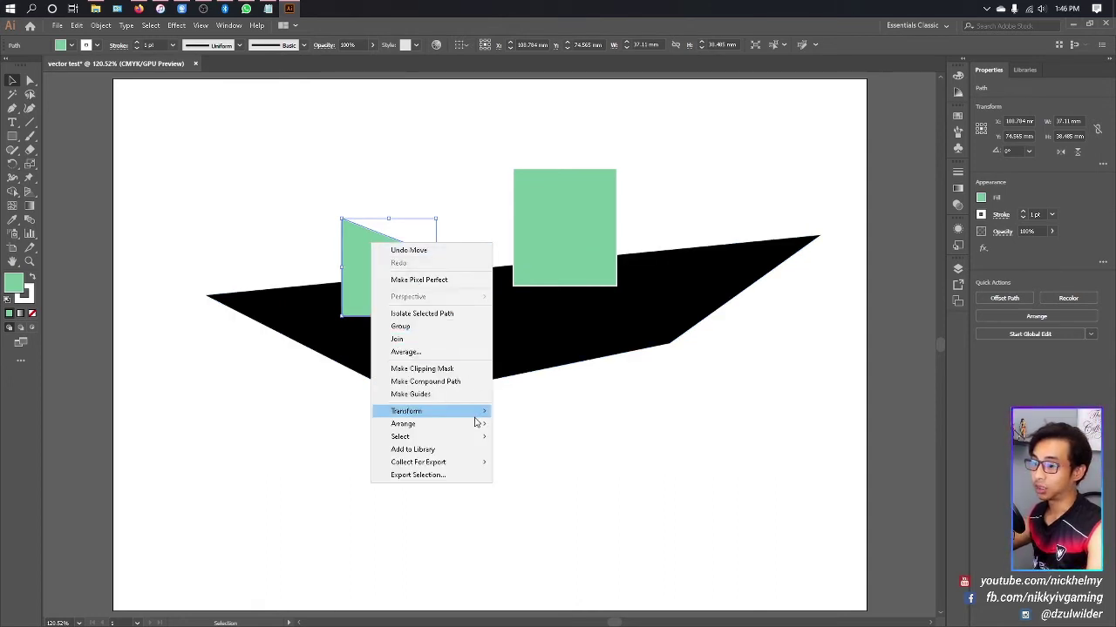
pyautogui.moveTo(479, 423)
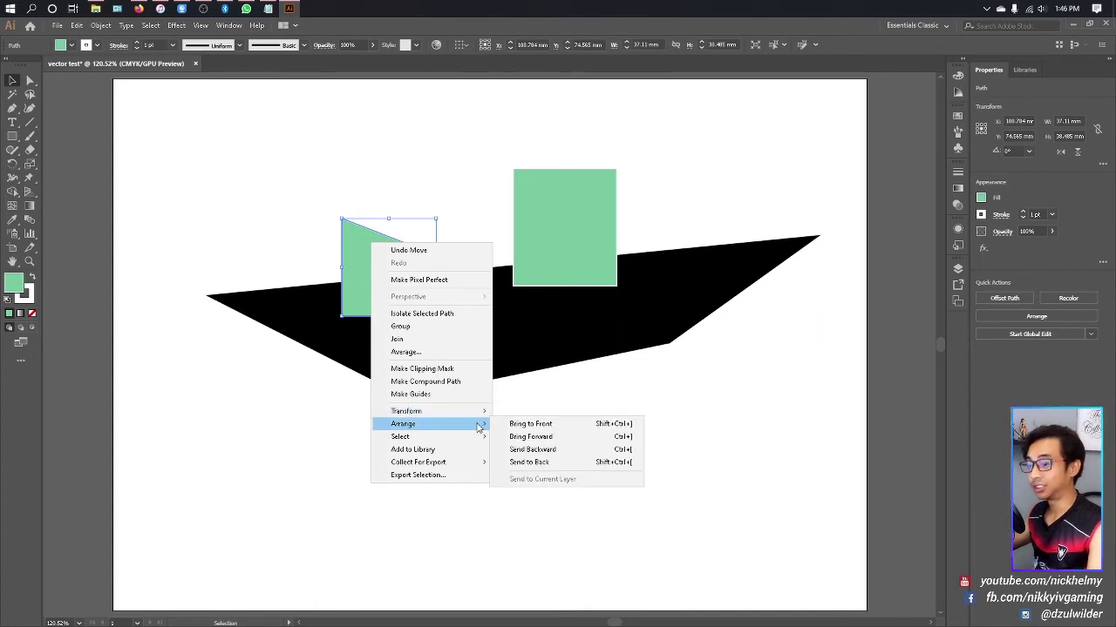
pyautogui.click(517, 451)
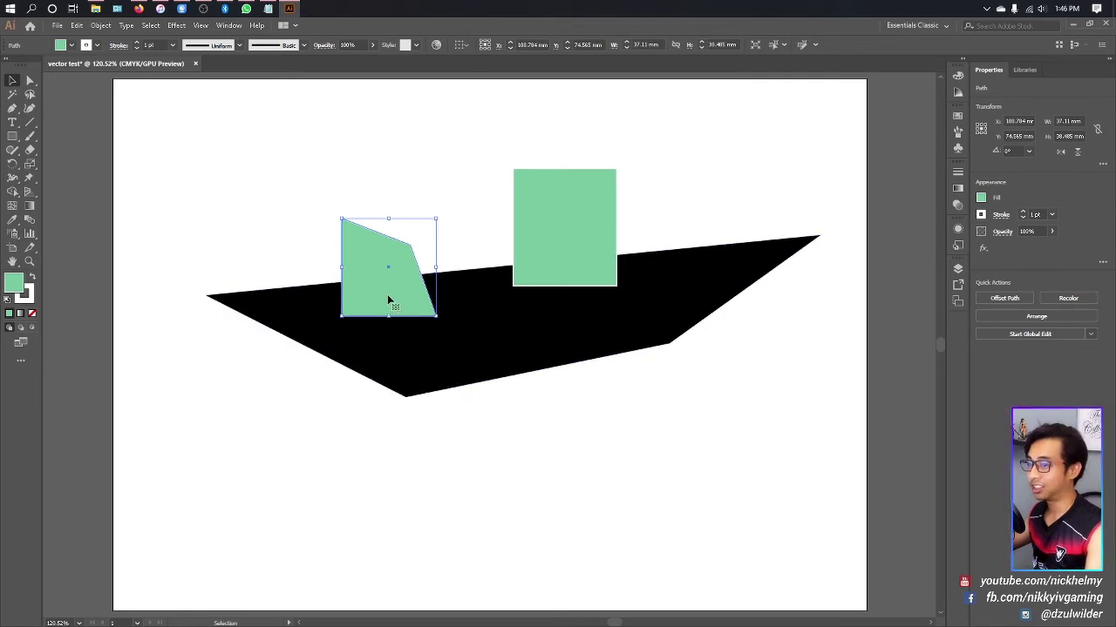
pyautogui.moveTo(392, 302); pyautogui.dragTo(357, 307)
# Send the left green shape another step backward, behind the black polygon
pyautogui.rightClick(363, 299)
pyautogui.moveTo(460, 480)
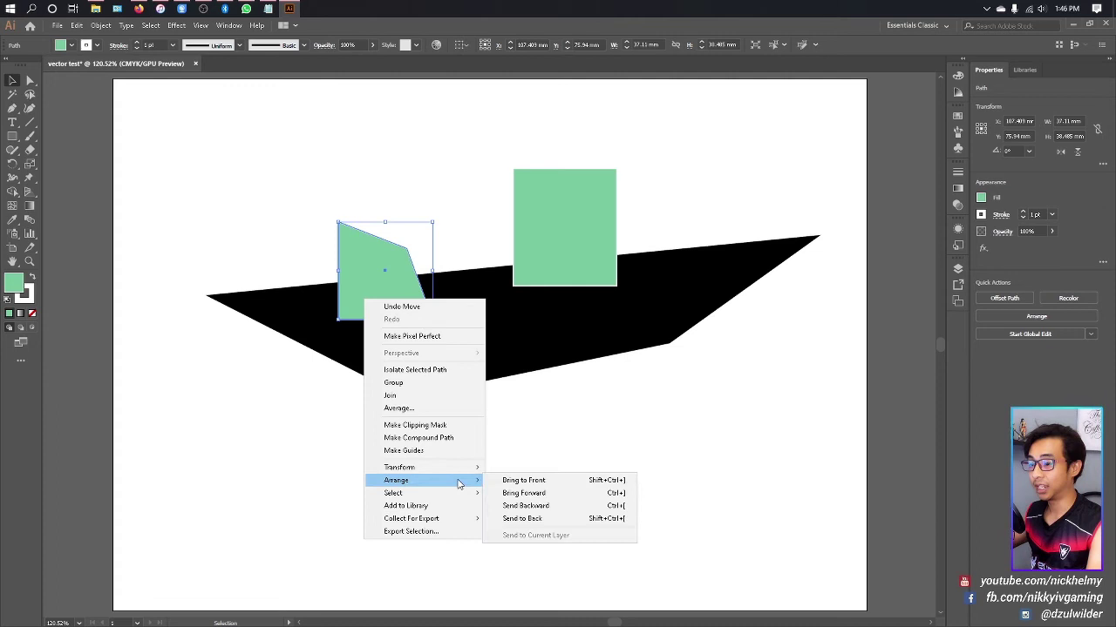
pyautogui.click(529, 506)
pyautogui.click(522, 457)
pyautogui.click(406, 267)
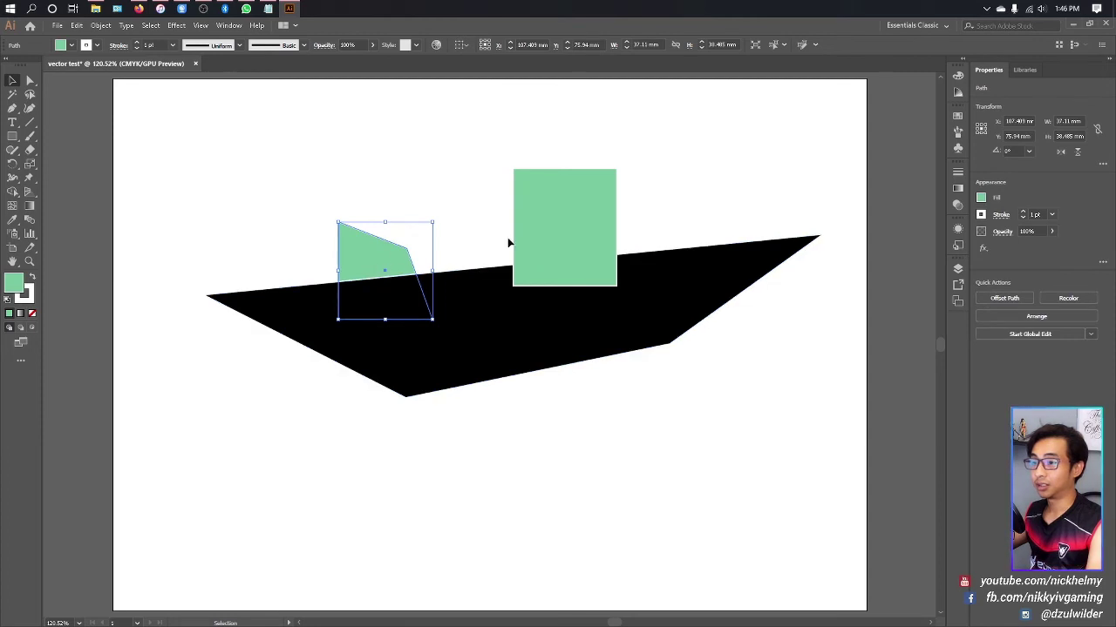
# Bring the left green shape back to the front, on top of the black polygon
pyautogui.rightClick(373, 251)
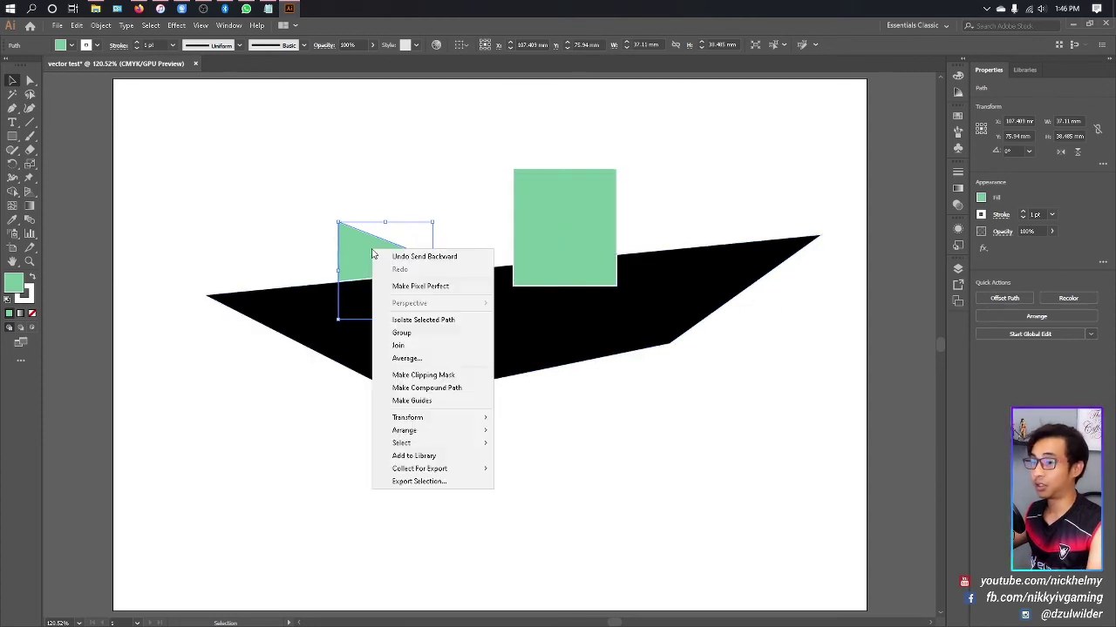
pyautogui.moveTo(486, 430)
pyautogui.click(523, 437)
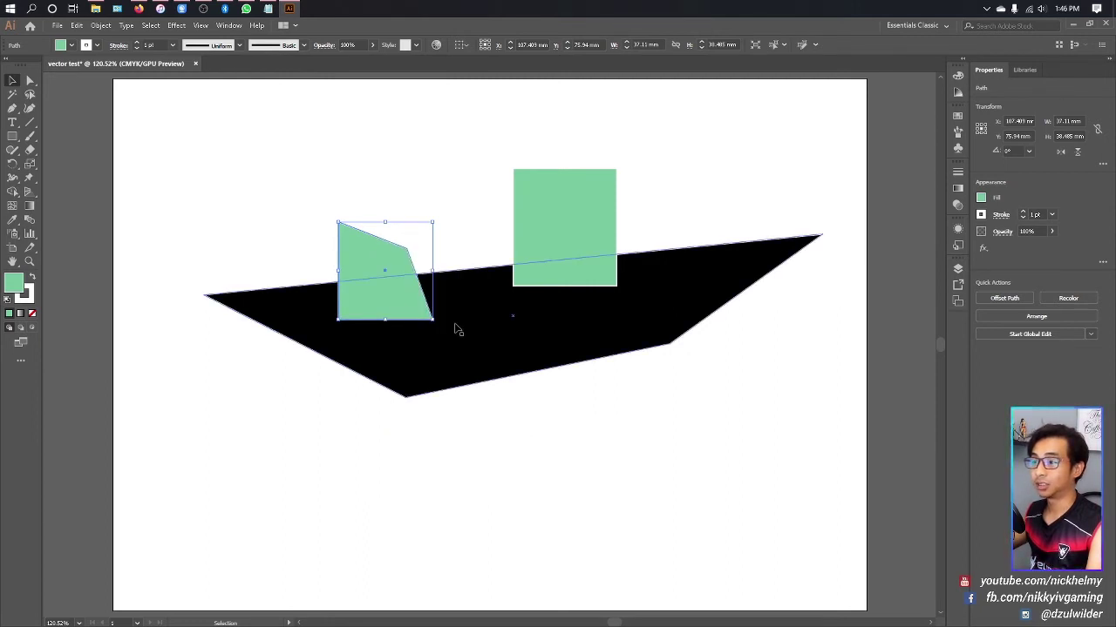
pyautogui.rightClick(357, 272)
pyautogui.moveTo(445, 450)
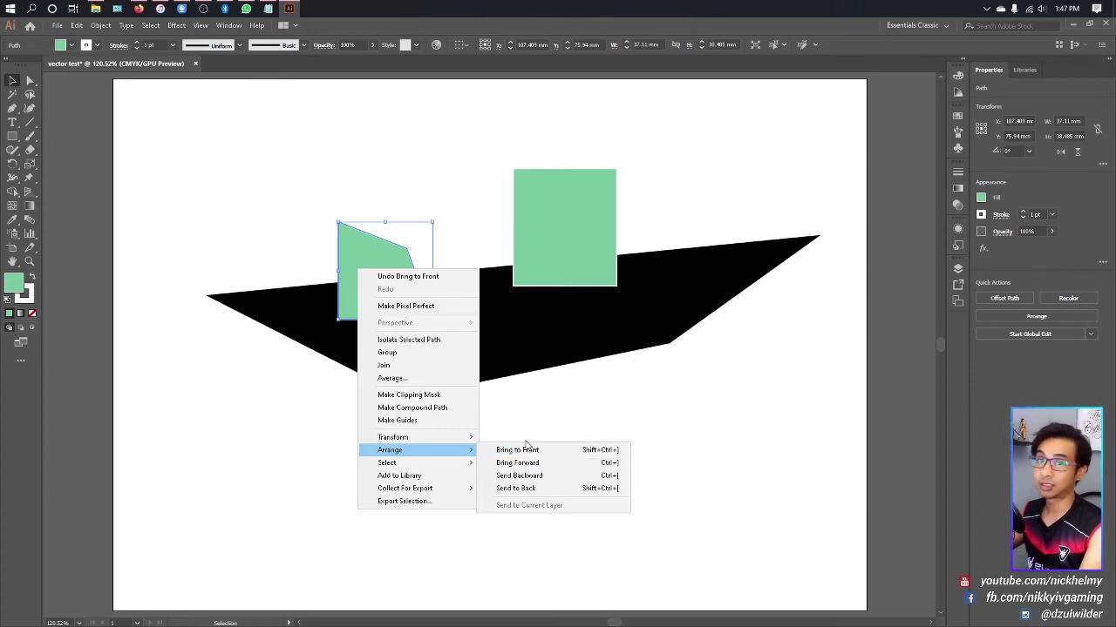
pyautogui.click(794, 381)
pyautogui.click(794, 381)
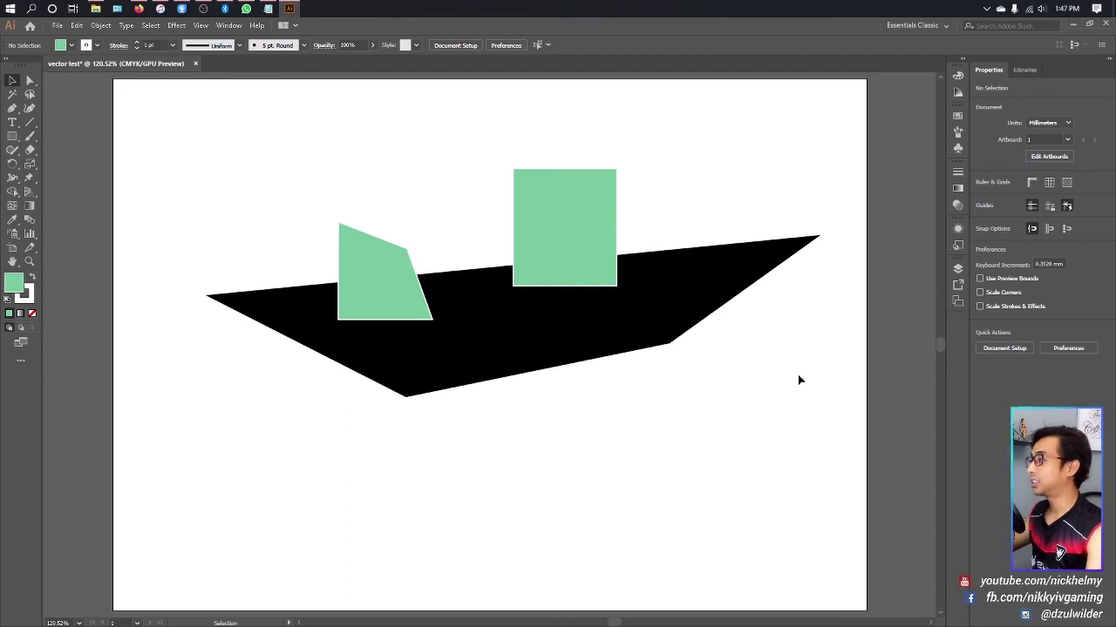
# Drag the black polygon down and left so the green square sits just above it
pyautogui.click(958, 269)
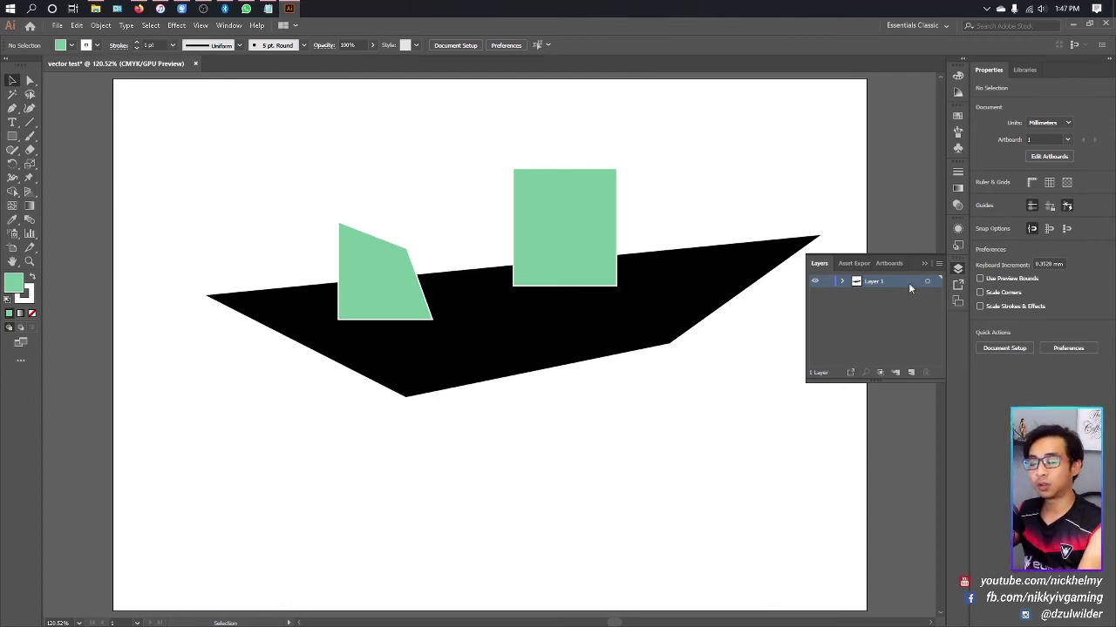
pyautogui.click(960, 267)
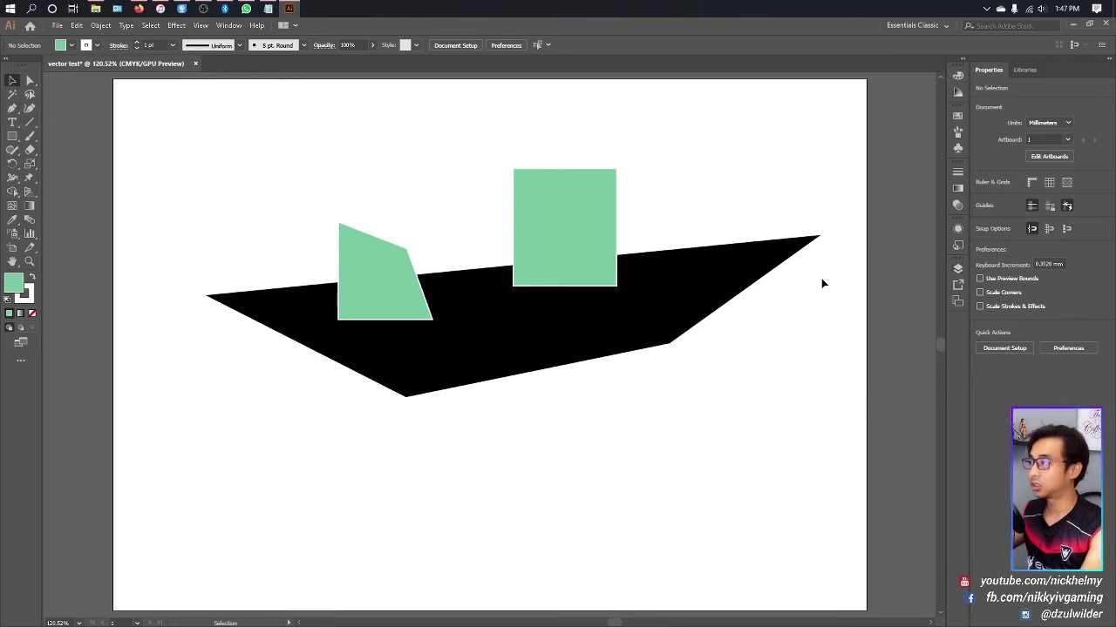
pyautogui.moveTo(667, 281); pyautogui.dragTo(634, 324)
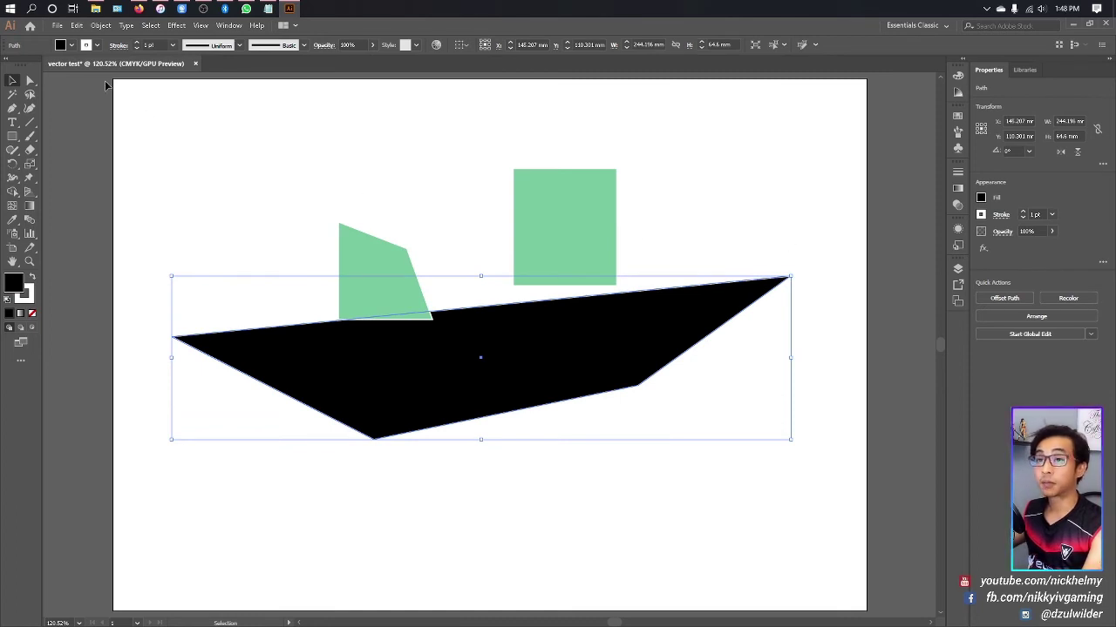
pyautogui.click(57, 25)
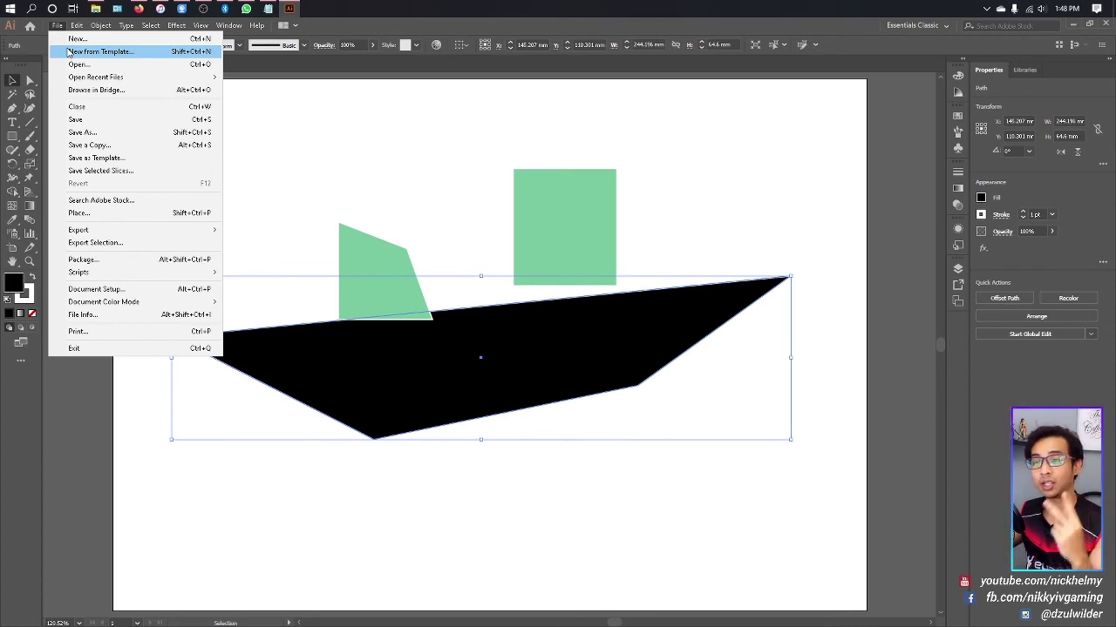
pyautogui.moveTo(167, 229)
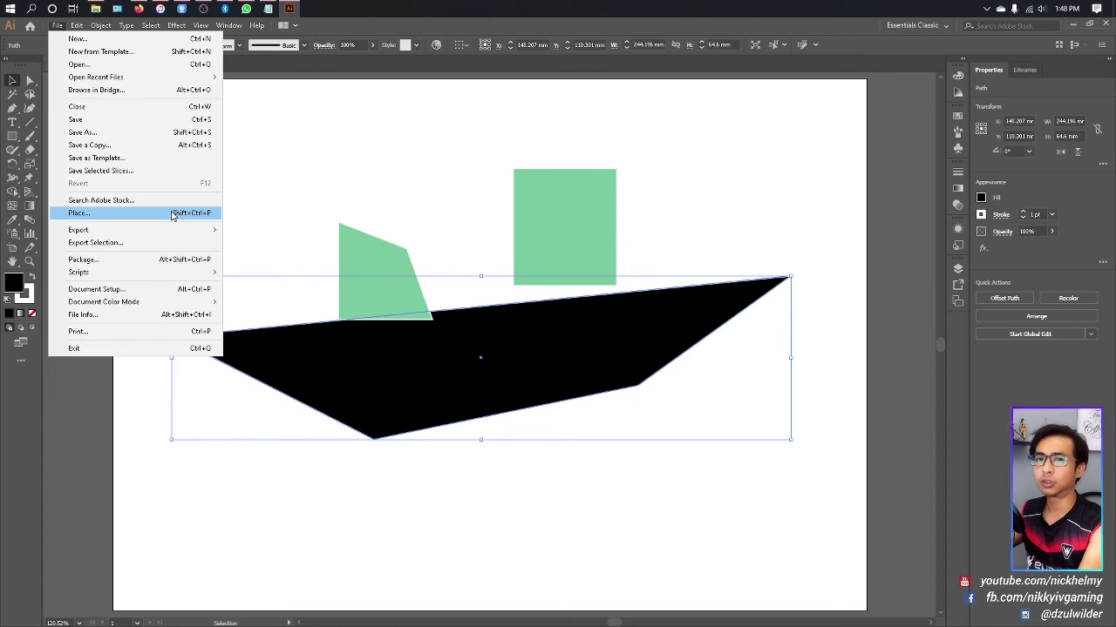
pyautogui.click(159, 132)
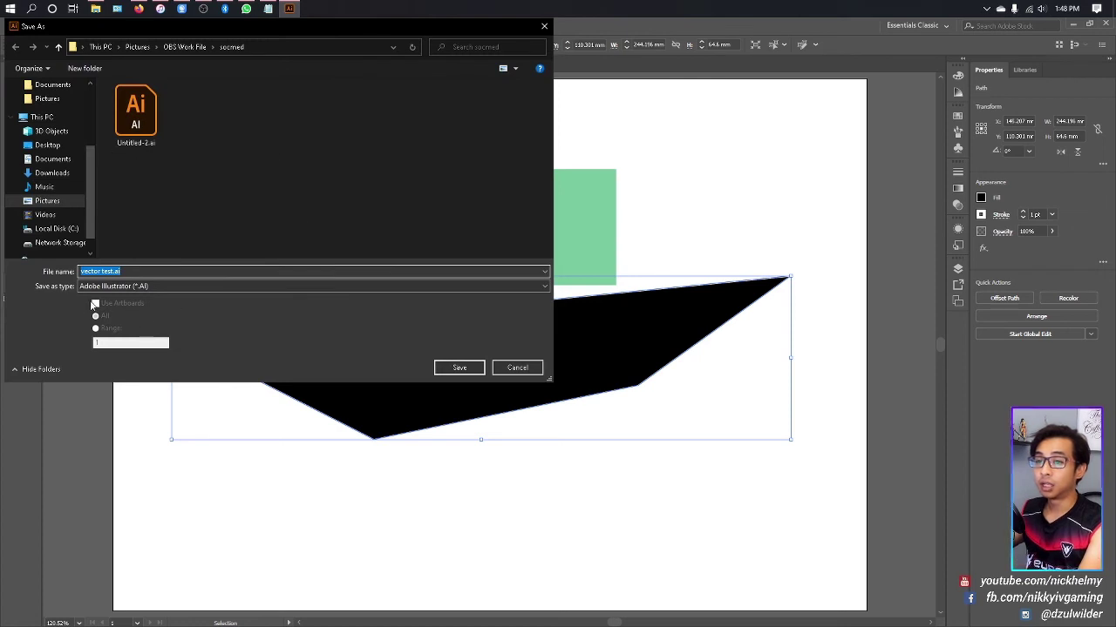
pyautogui.moveTo(349, 29); pyautogui.dragTo(488, 82)
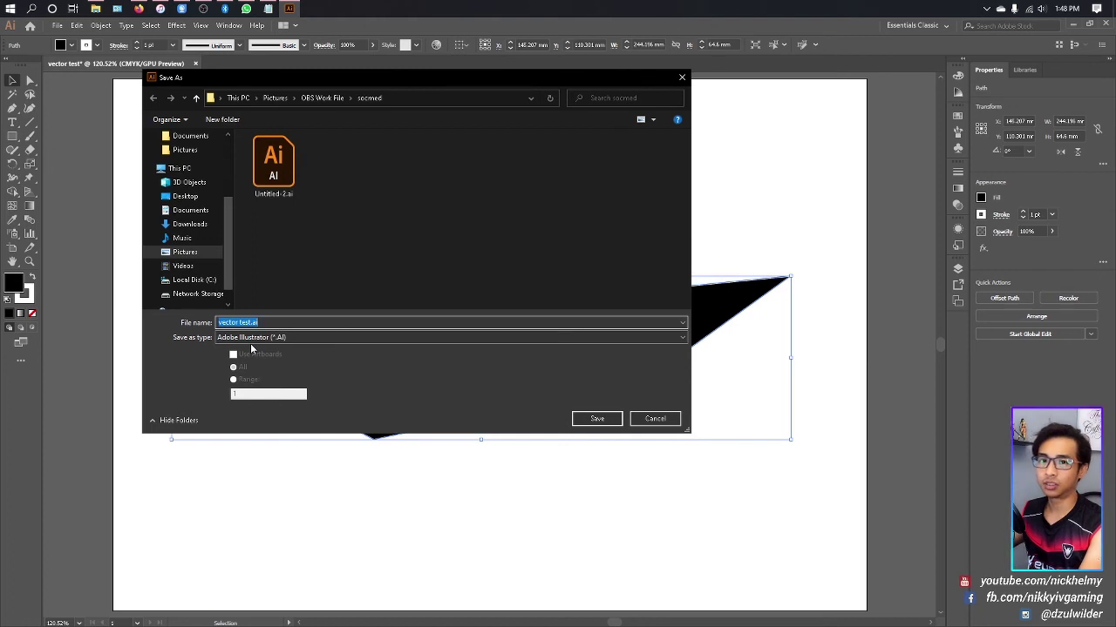
pyautogui.click(645, 423)
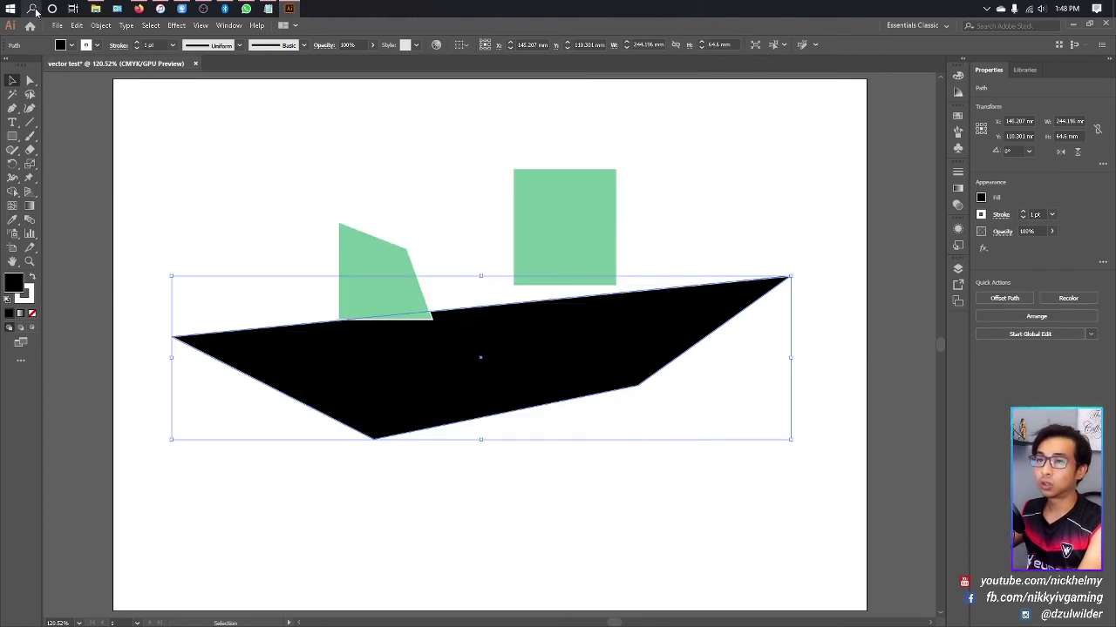
pyautogui.click(57, 26)
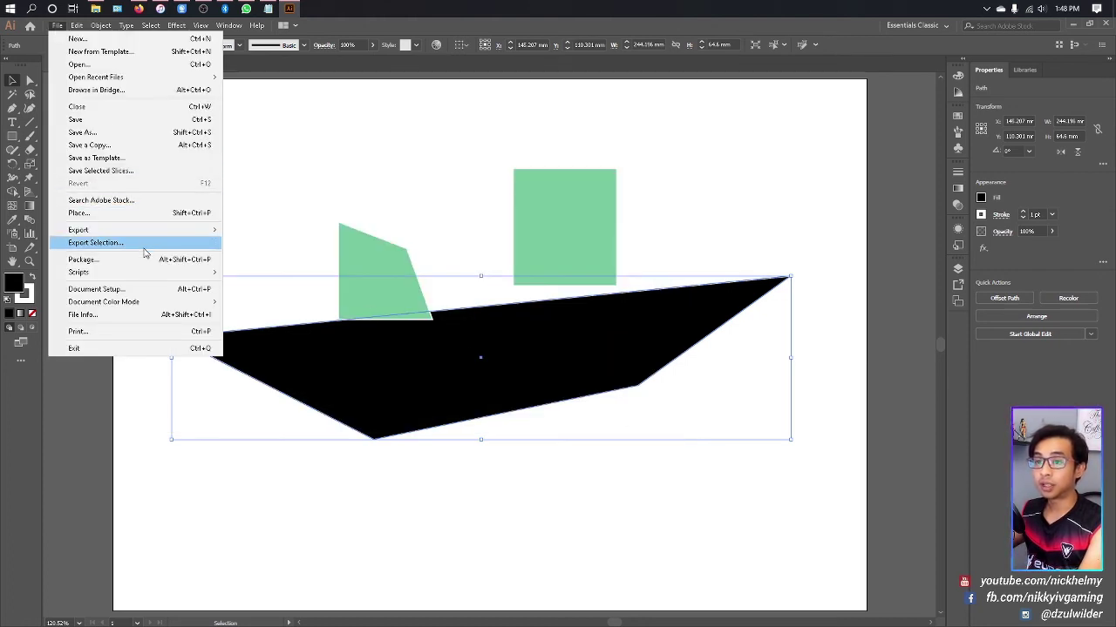
pyautogui.click(272, 244)
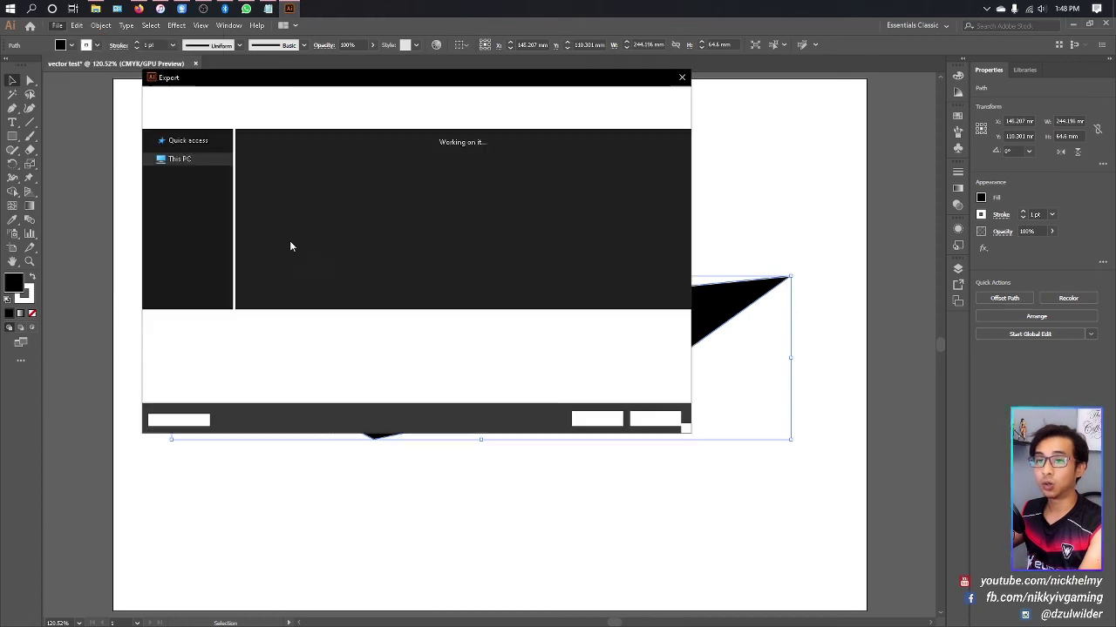
pyautogui.click(261, 338)
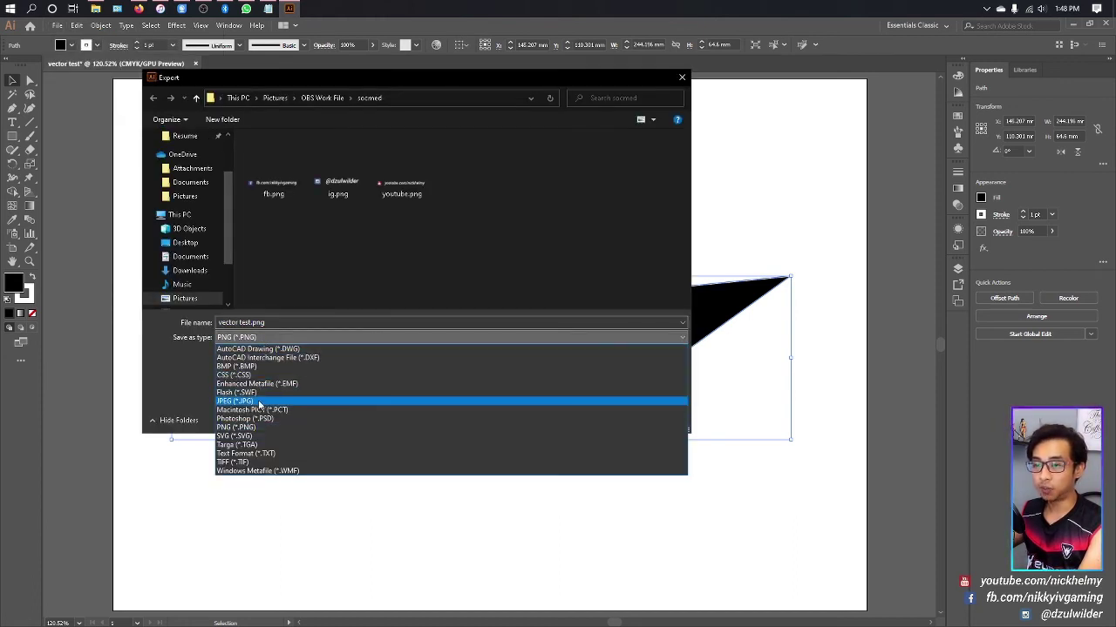
pyautogui.click(262, 338)
pyautogui.click(262, 338)
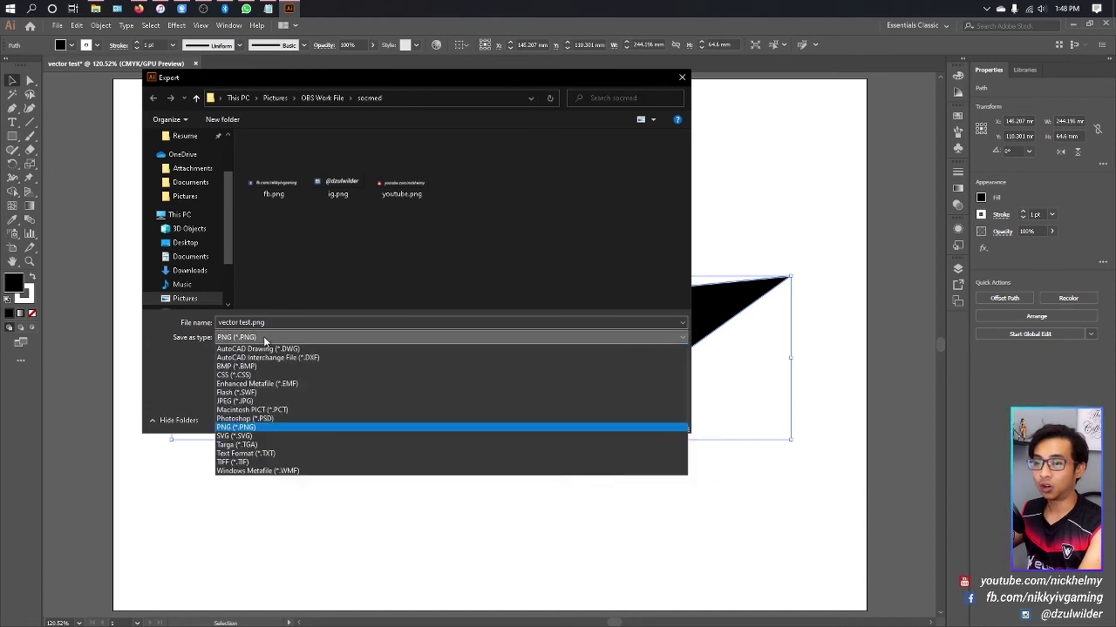
pyautogui.click(258, 428)
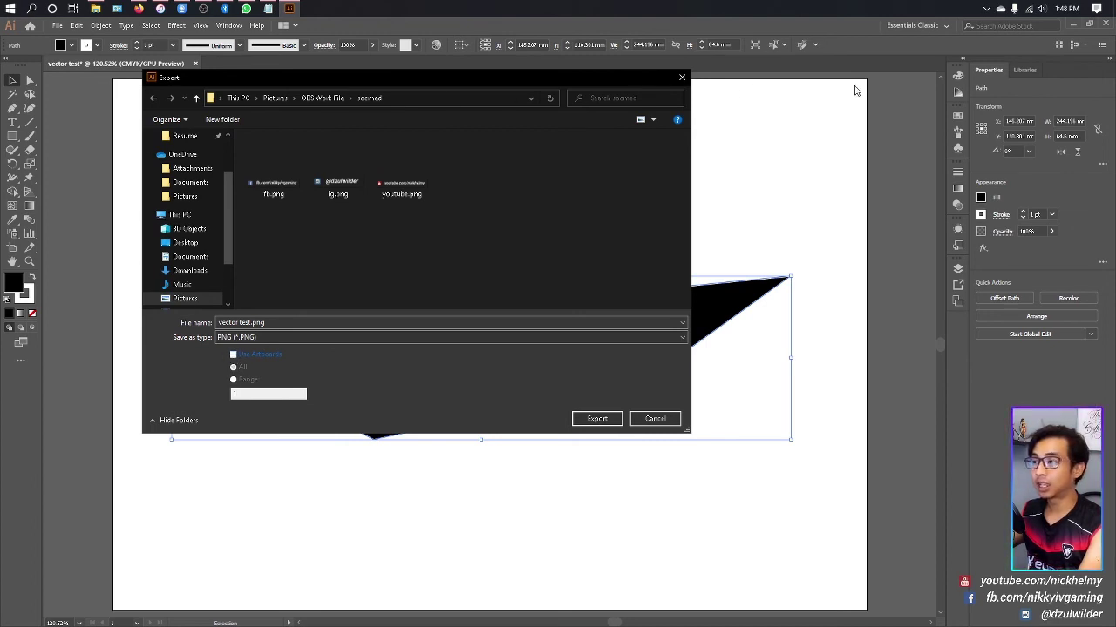
pyautogui.click(655, 418)
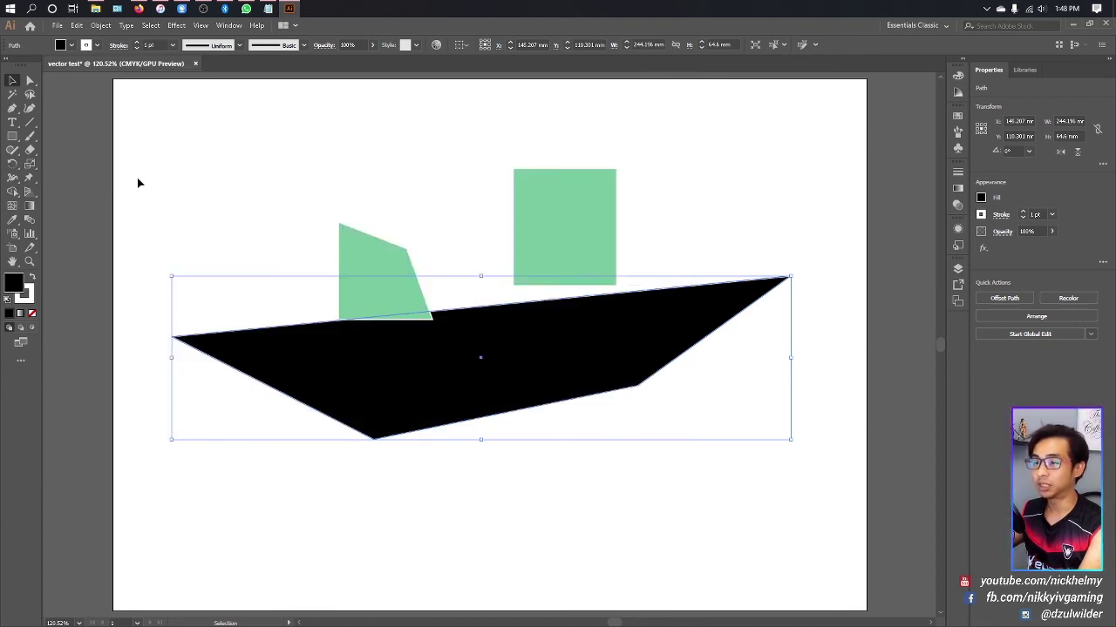
pyautogui.click(58, 25)
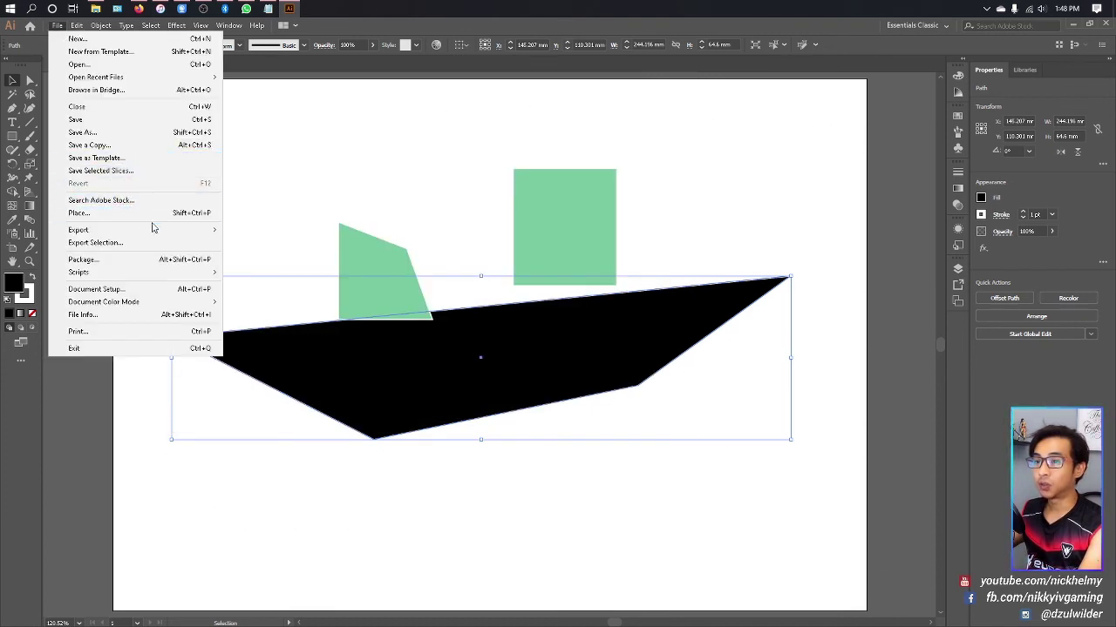
pyautogui.moveTo(156, 230)
pyautogui.click(254, 246)
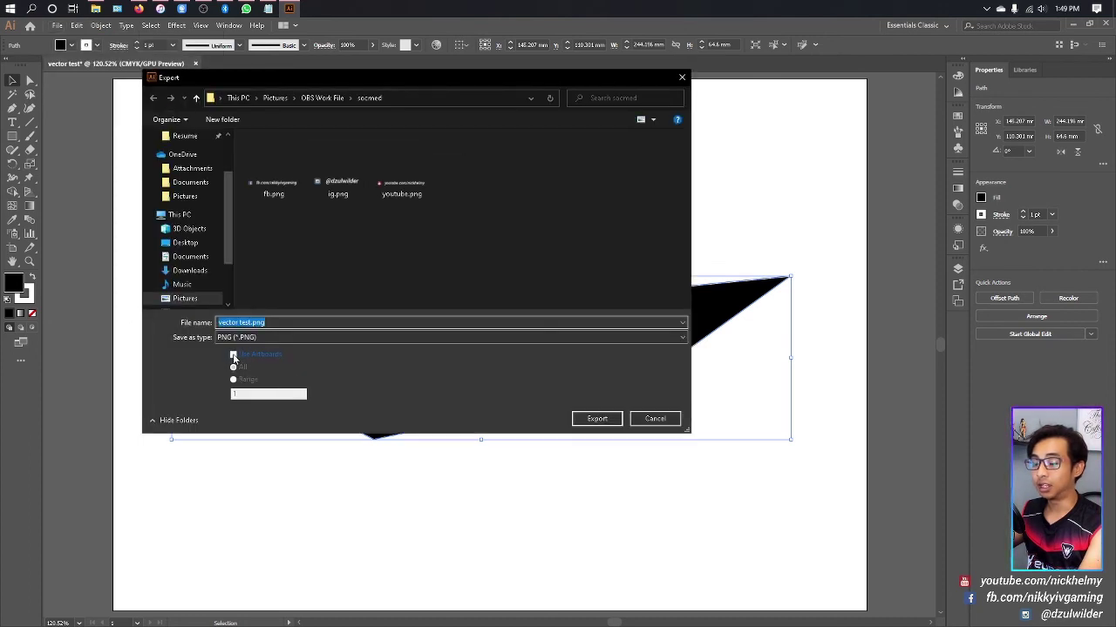
pyautogui.moveTo(433, 82); pyautogui.dragTo(852, 175)
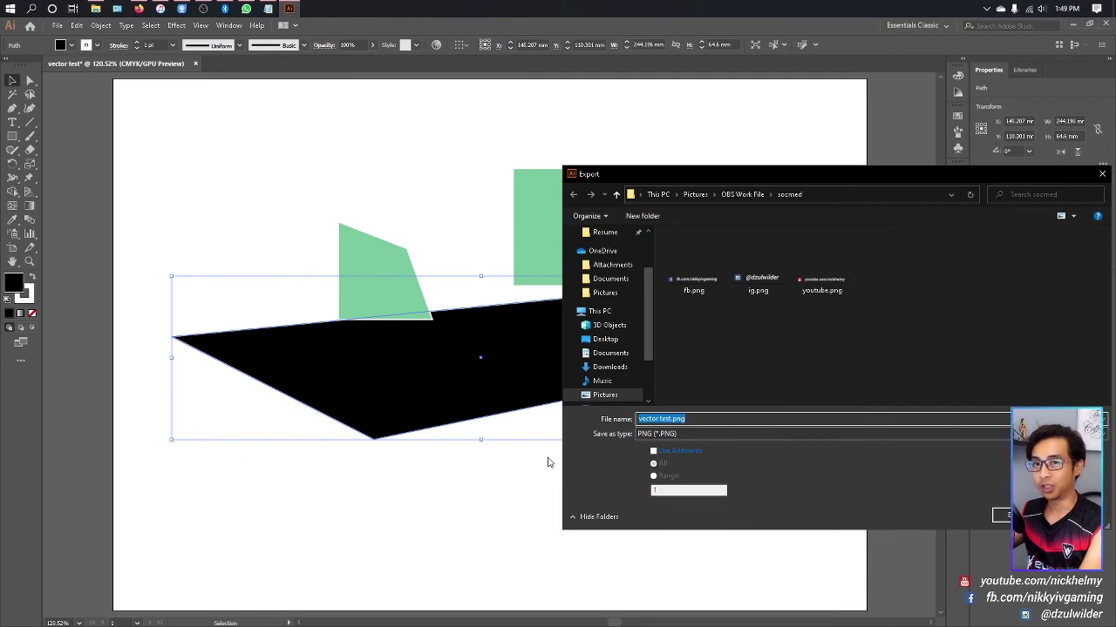
pyautogui.moveTo(894, 176); pyautogui.dragTo(520, 122)
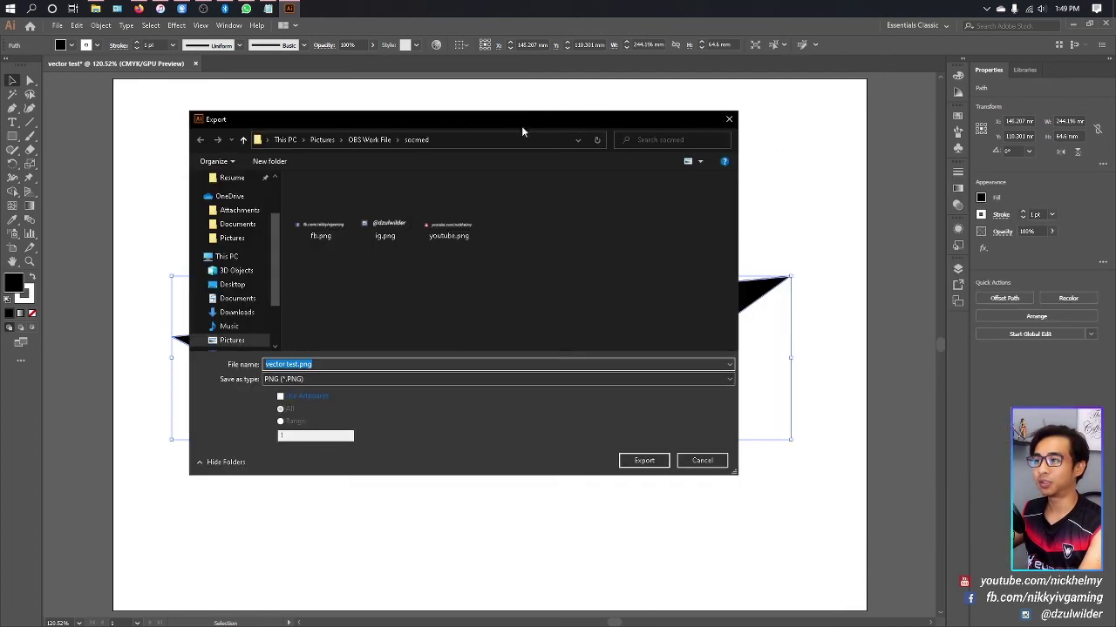
pyautogui.click(702, 461)
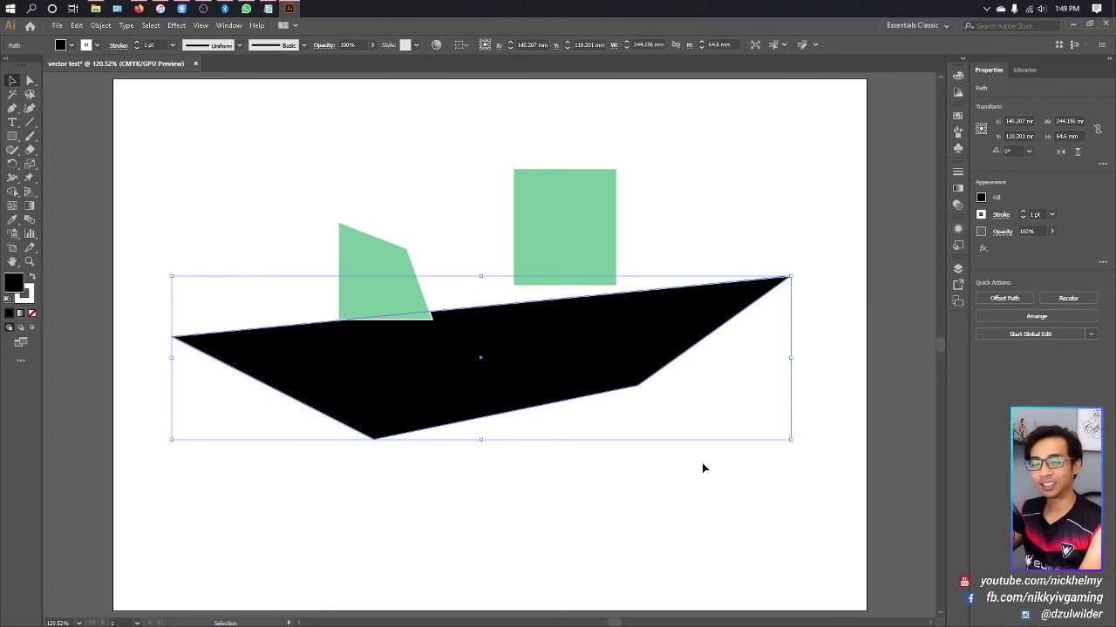
# Nudge the black polygon down and slightly right, clear of both green shapes
pyautogui.click(648, 472)
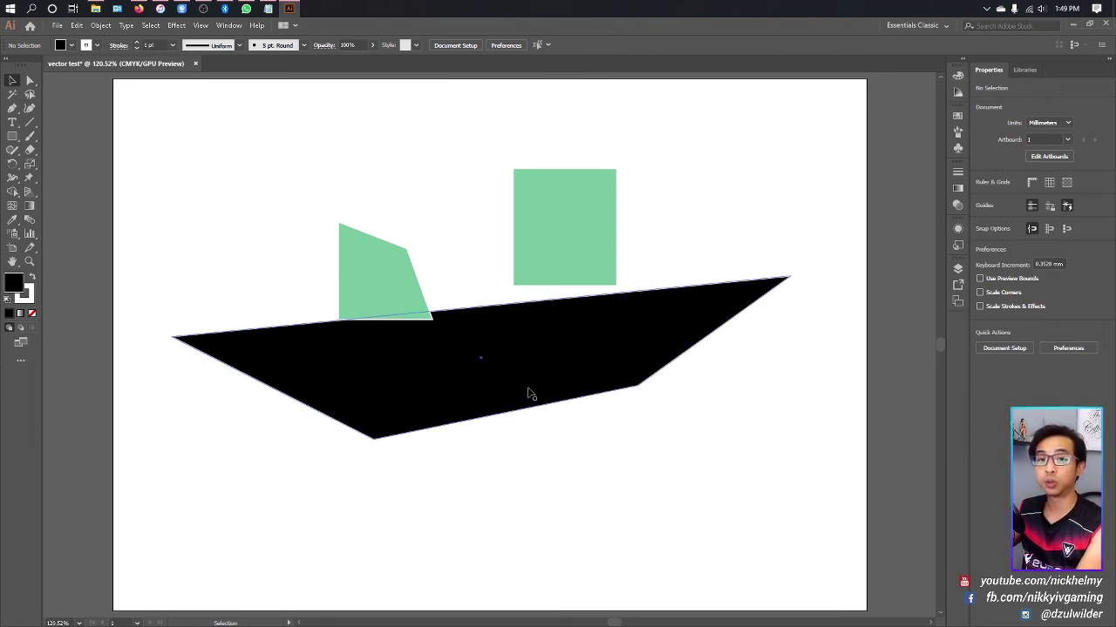
pyautogui.moveTo(531, 394)
pyautogui.mouseDown()
pyautogui.moveTo(570, 449)
pyautogui.moveTo(544, 410)
pyautogui.mouseUp()
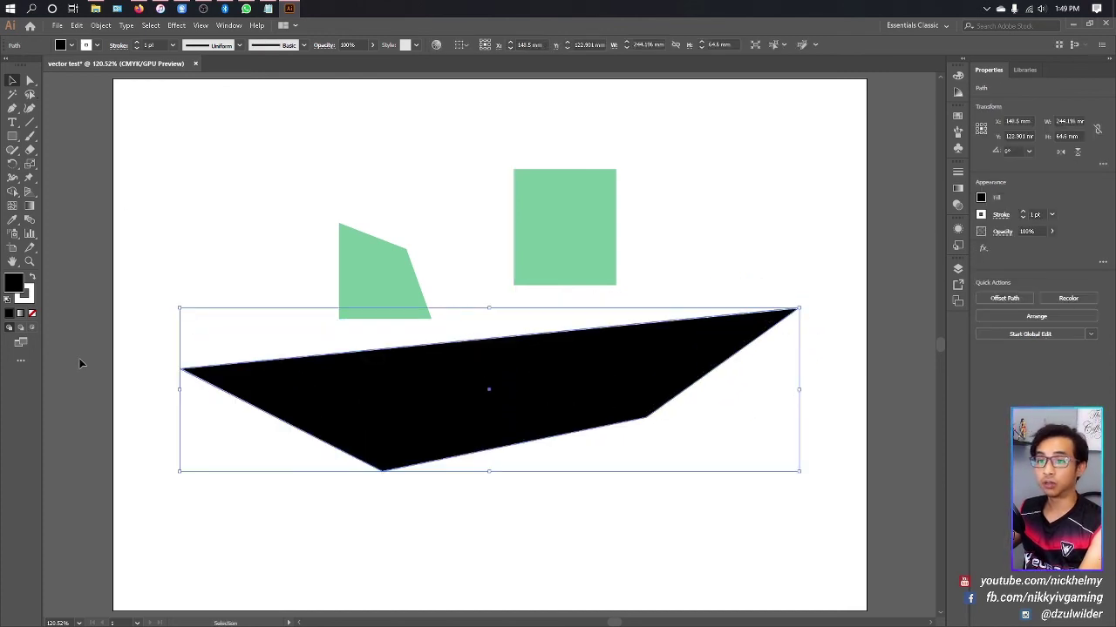